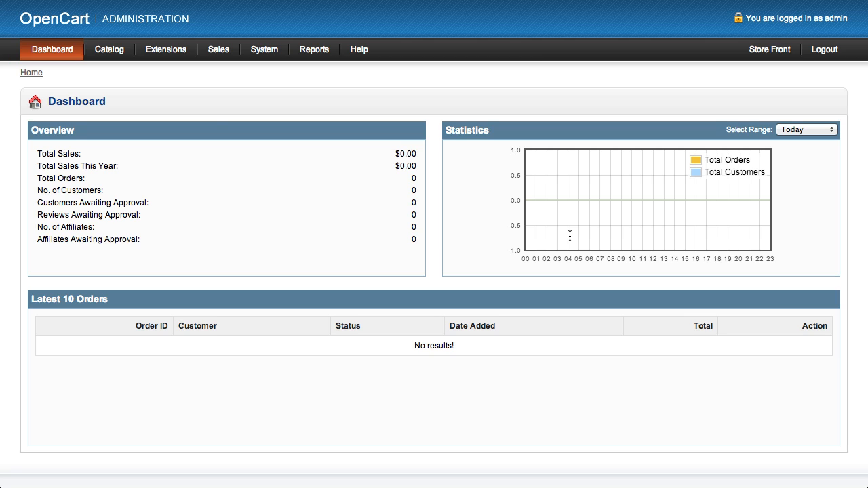
Start a new manufacturer record in the catalog and name it My Test Manufacturer
mouse_move(109, 51)
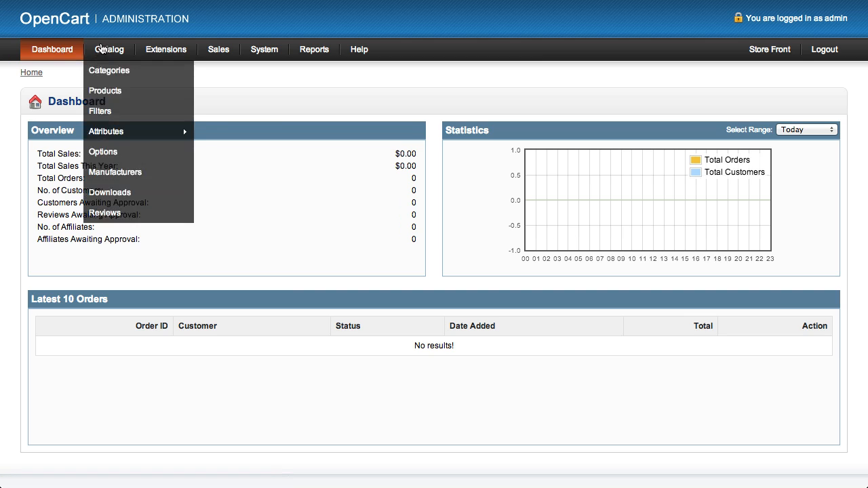
click(117, 173)
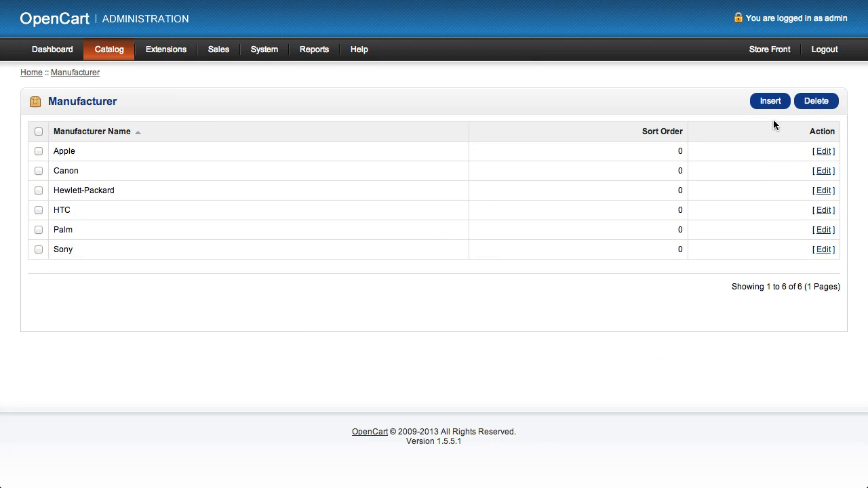
click(770, 102)
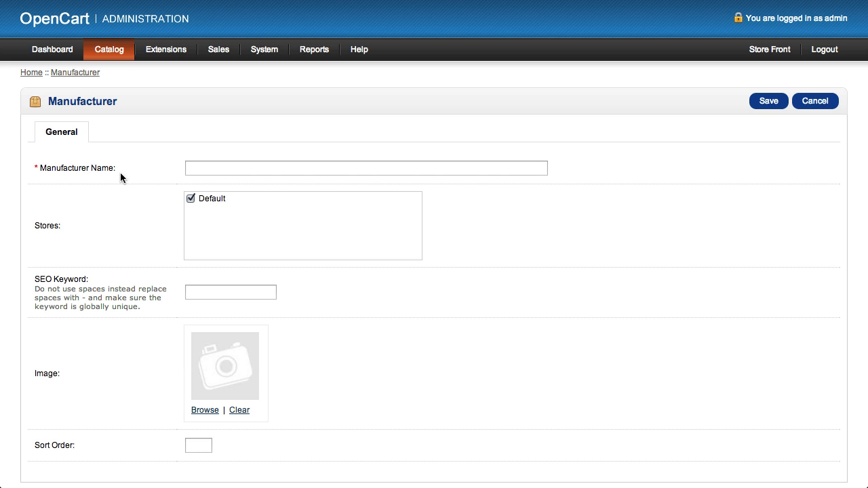
click(206, 167)
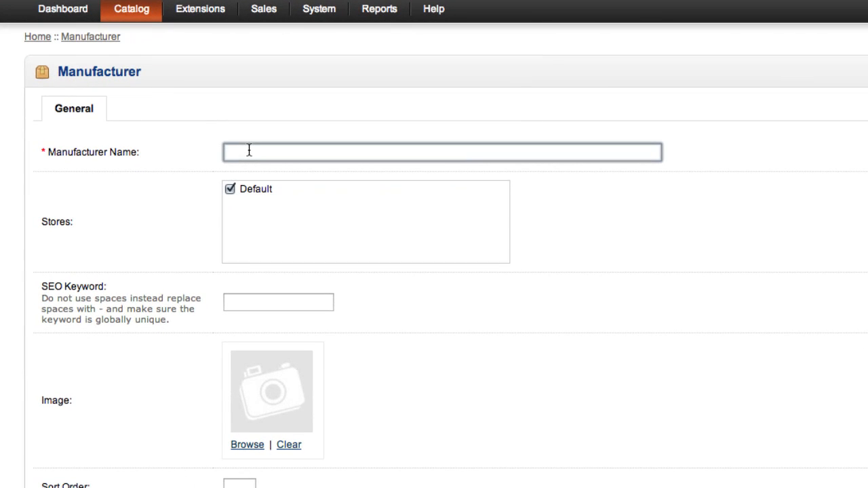
text(My)
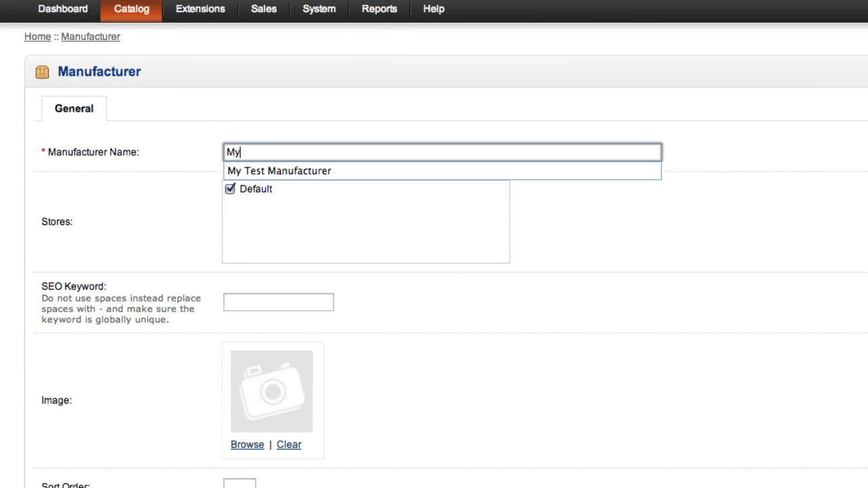
key(Down)
key(Return)
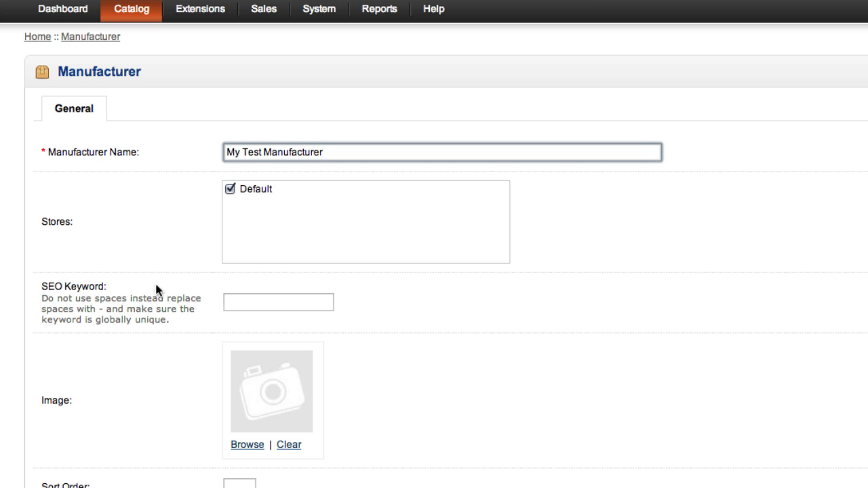
Set the manufacturer's SEO keyword to my-test-manufacturer
scroll(156, 285, down, 1)
drag(117, 275, 40, 273)
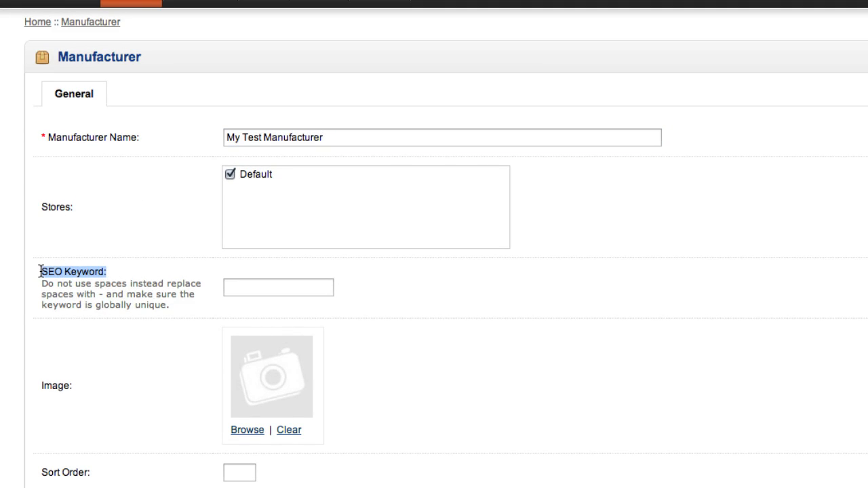
click(173, 271)
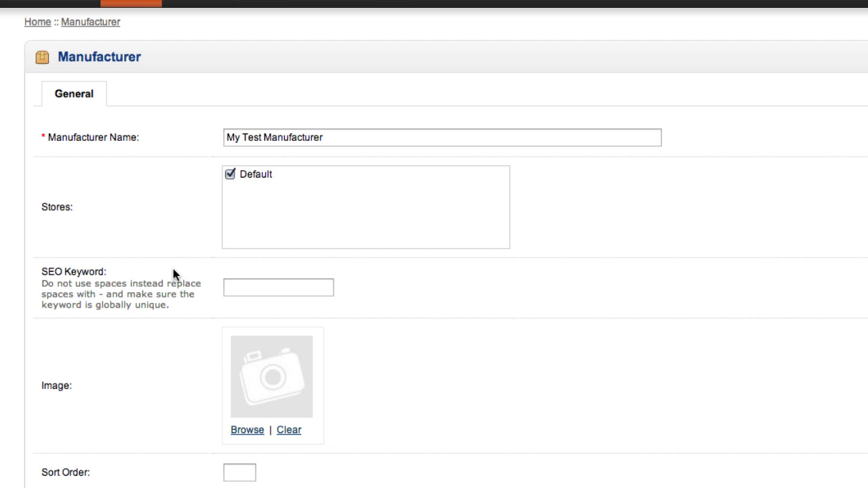
click(257, 292)
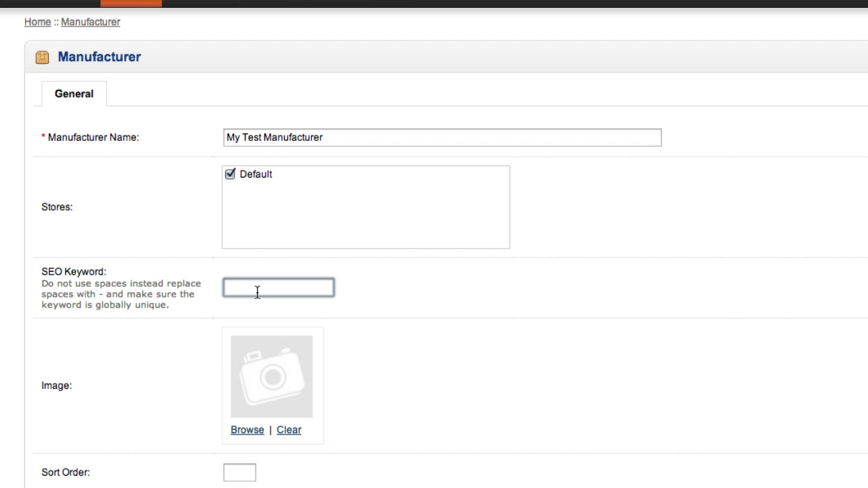
text(my)
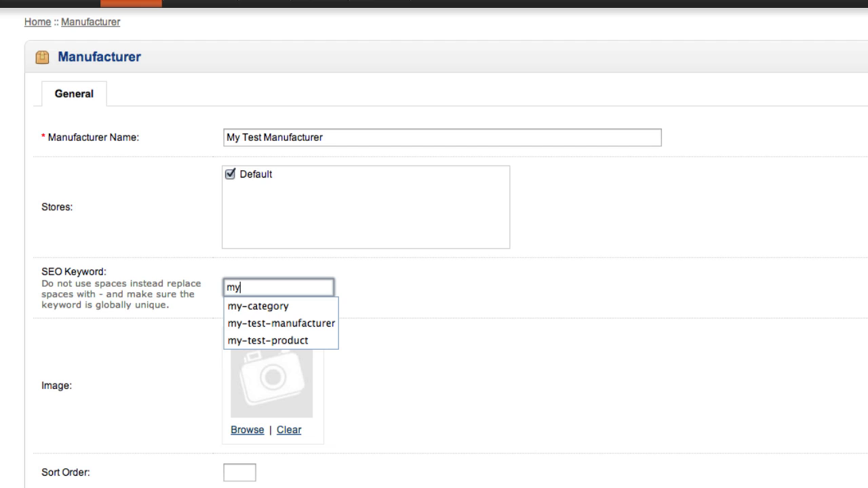
key(Down)
key(Down)
key(Return)
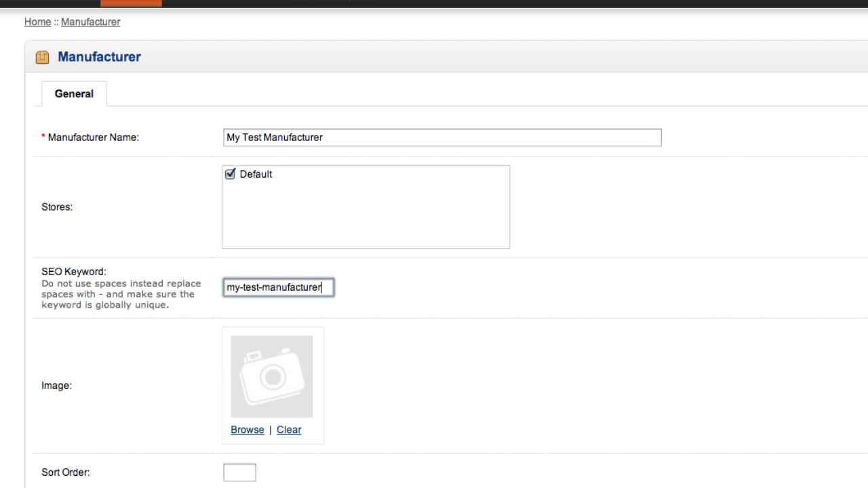
Remove both hyphens from the SEO keyword and reinsert them between the words
click(262, 287)
key(BackSpace)
click(244, 288)
key(BackSpace)
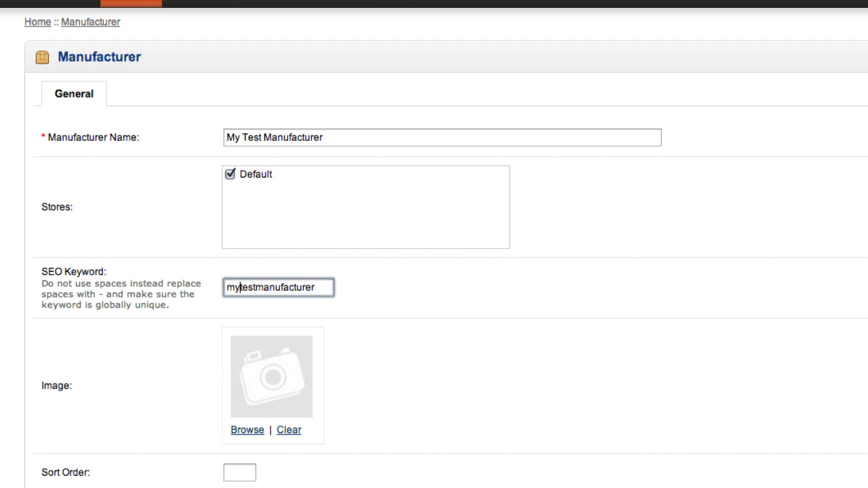
text(-)
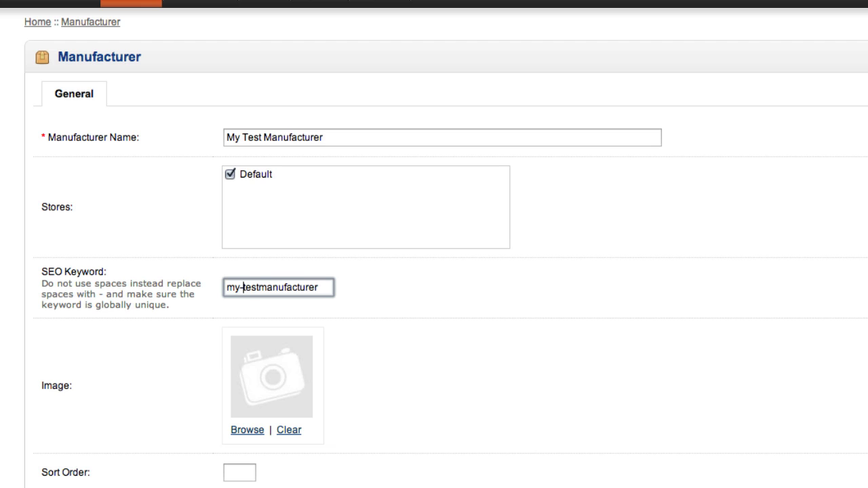
click(259, 287)
text(-)
Assign the Apple Cinema 30 monitor picture from the demo folder as the manufacturer's image
scroll(178, 387, down, 3)
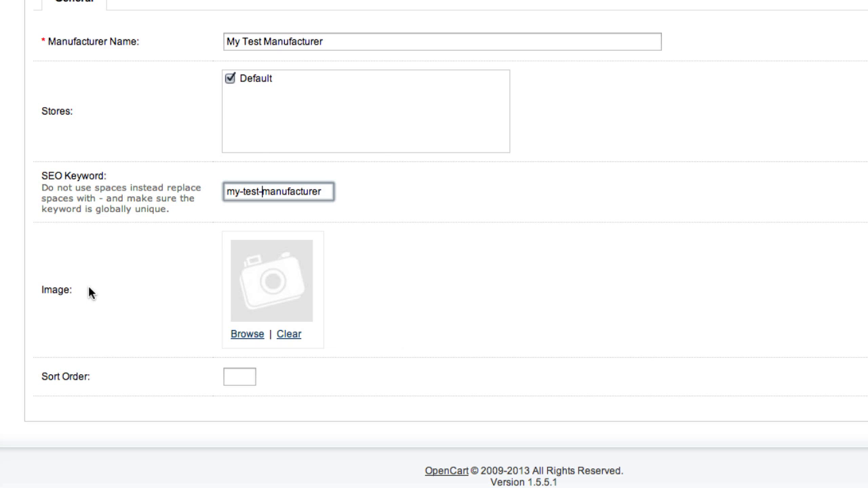
click(242, 333)
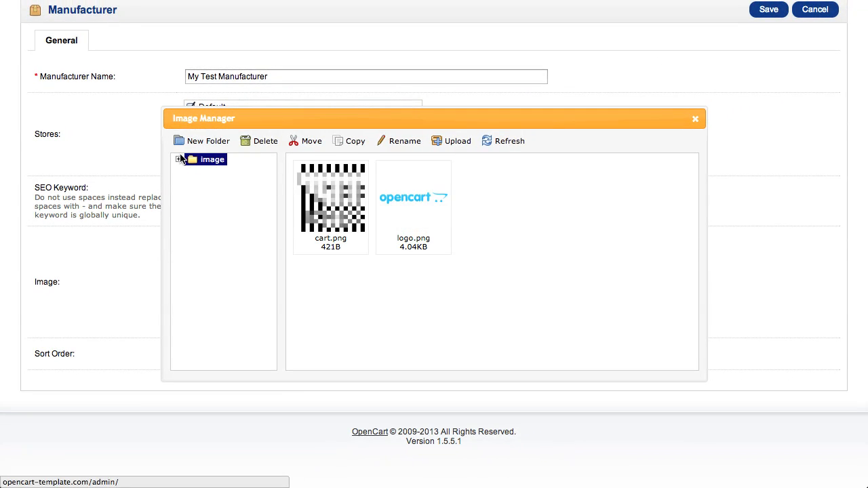
click(178, 159)
click(218, 172)
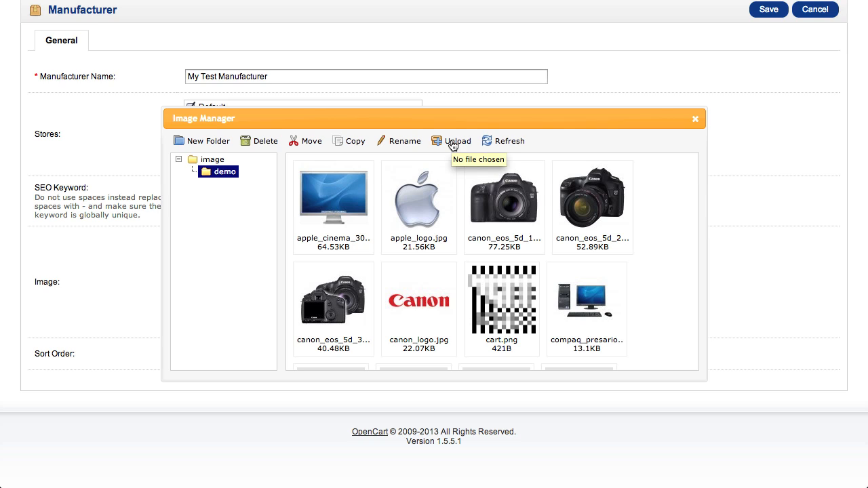
double_click(342, 193)
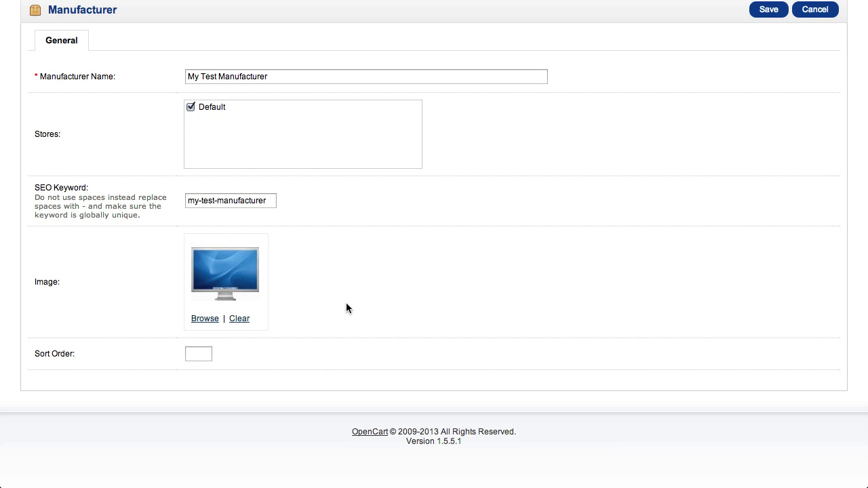
Set the manufacturer's sort order to 0 and save the record
click(192, 353)
text(0)
click(530, 299)
scroll(529, 299, up, 3)
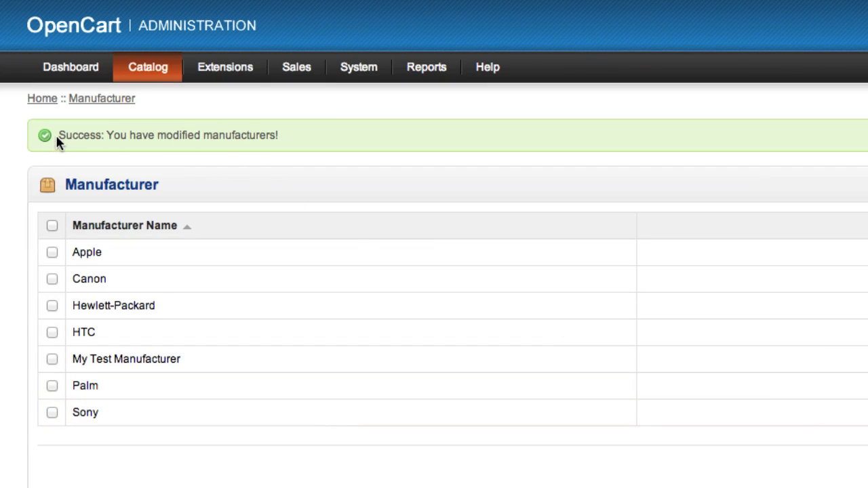
Check the save confirmation and the My Test Manufacturer entry in the manufacturer list
drag(59, 135, 288, 135)
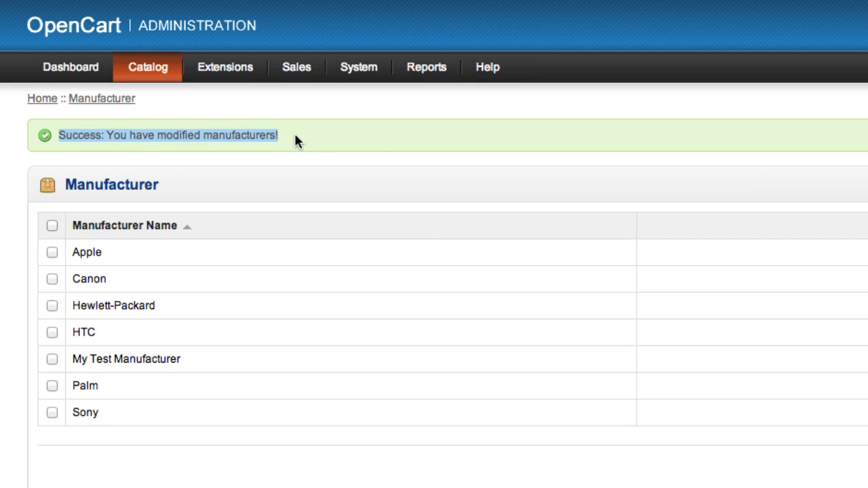
click(375, 134)
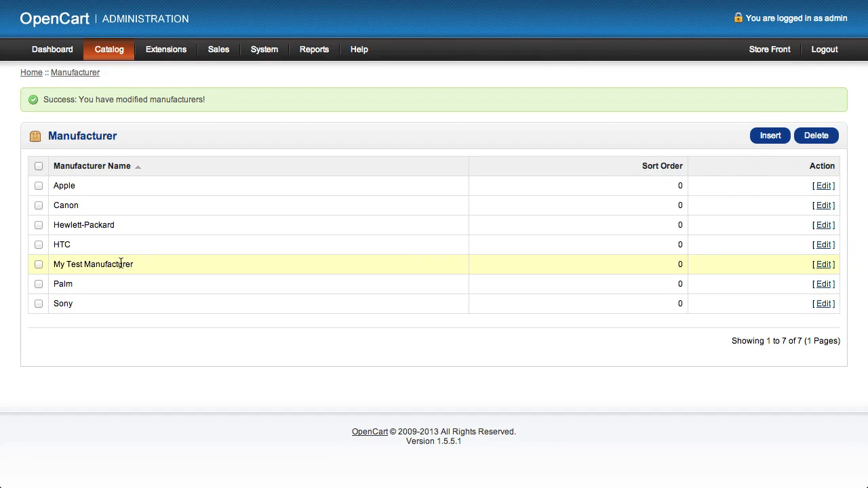
drag(55, 266, 143, 265)
click(196, 261)
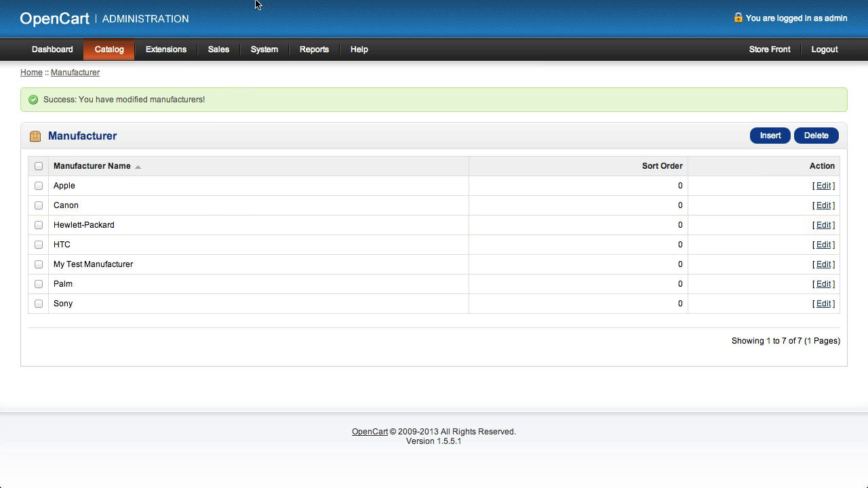
Switch to the store front and open the Brands page listed under Extras in the footer
click(204, 30)
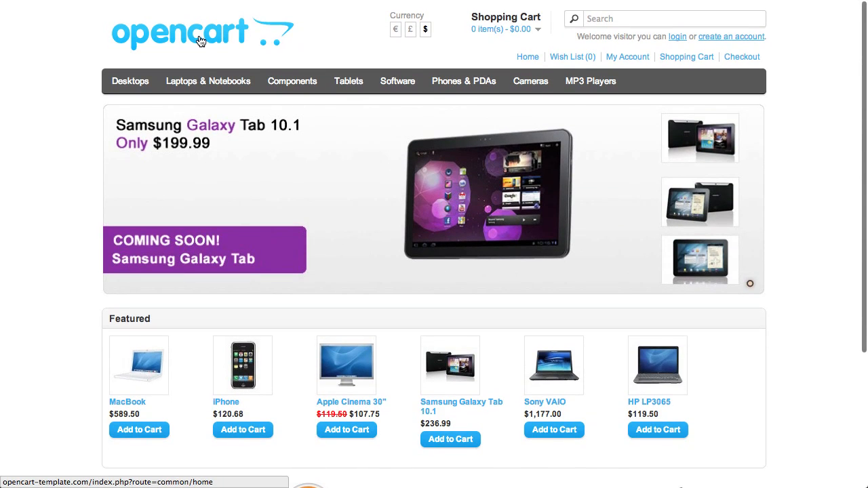
mouse_move(124, 87)
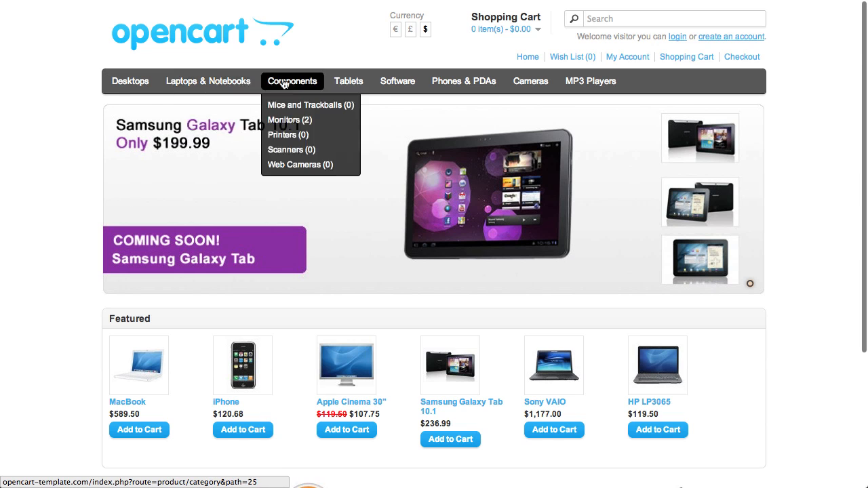
mouse_move(312, 84)
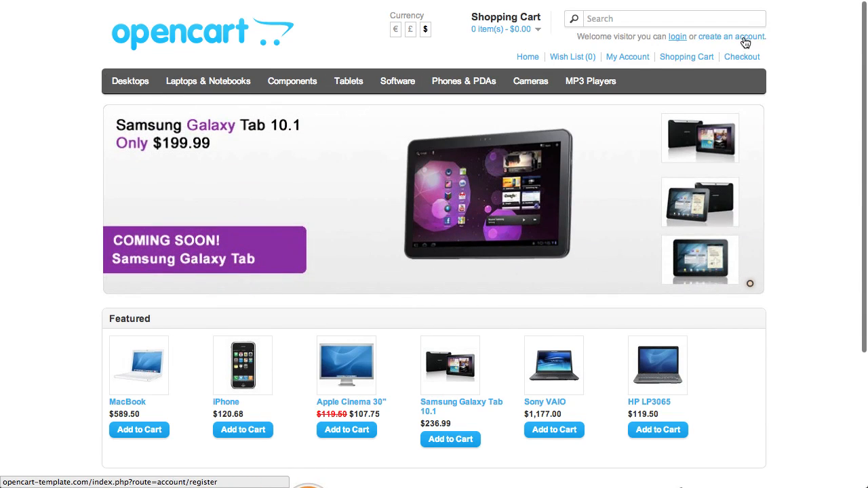
scroll(406, 183, down, 5)
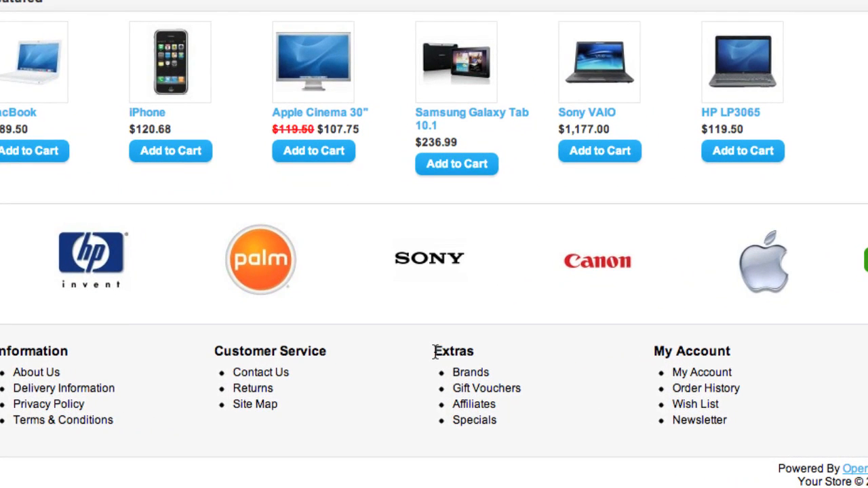
drag(435, 350, 498, 349)
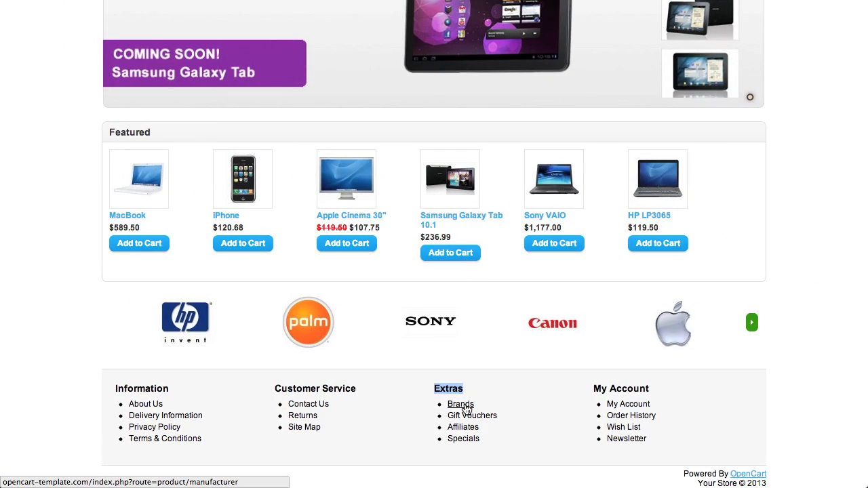
click(465, 405)
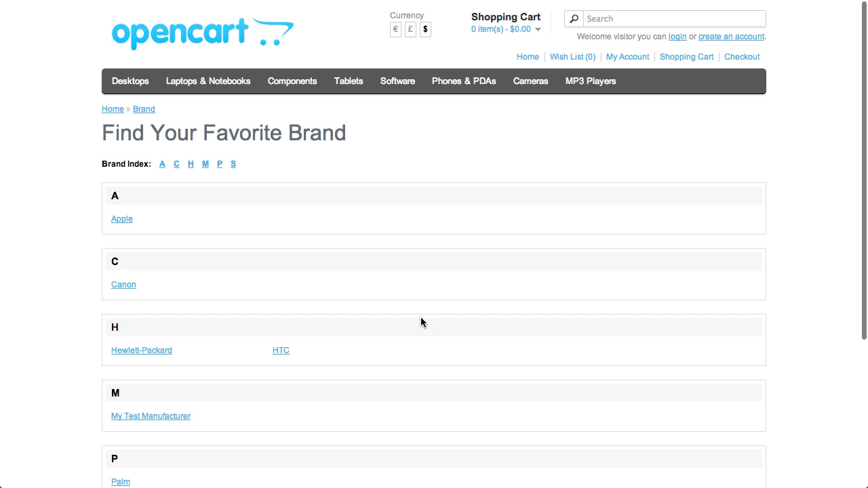
Open the My Test Manufacturer brand page and check its product listing
scroll(421, 317, down, 5)
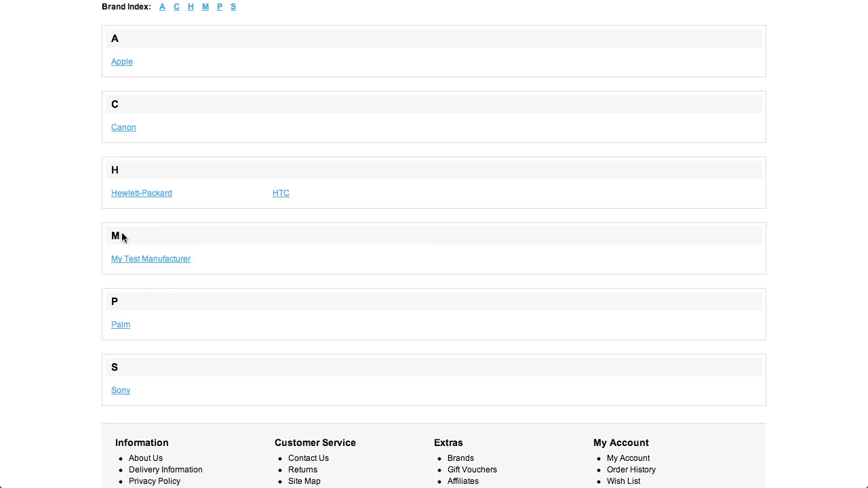
click(150, 261)
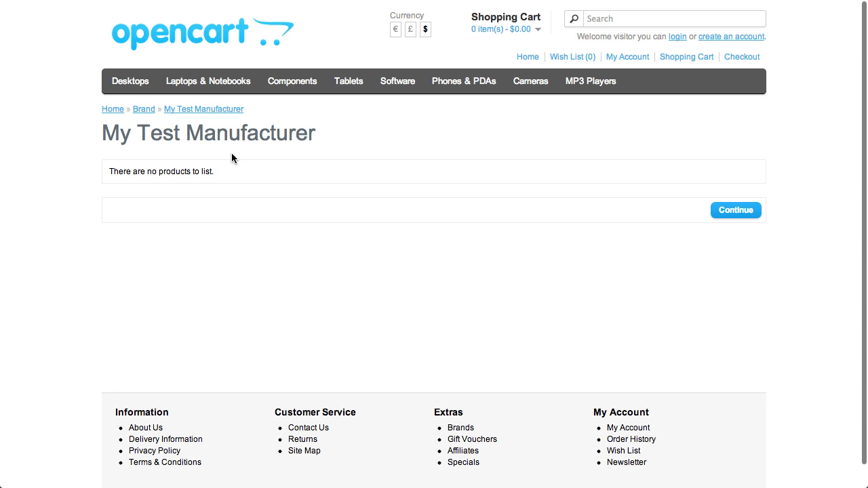
drag(228, 171, 99, 164)
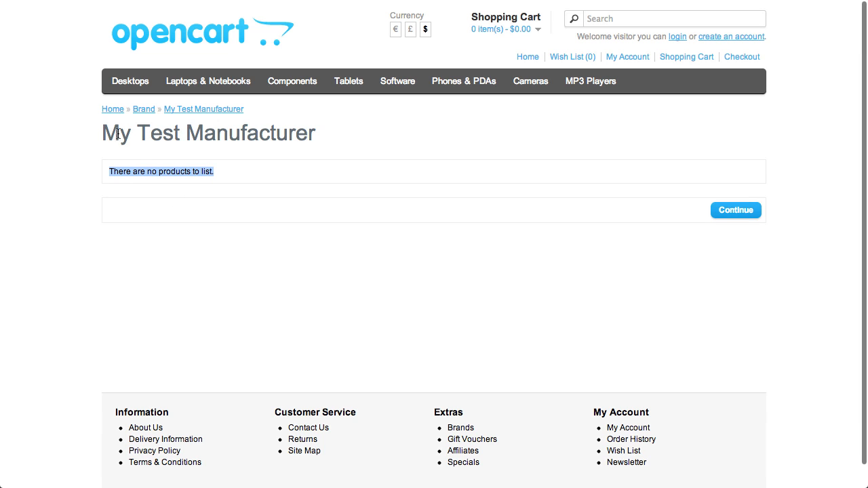
Return to the brand list and look through the products of the Apple brand
click(144, 111)
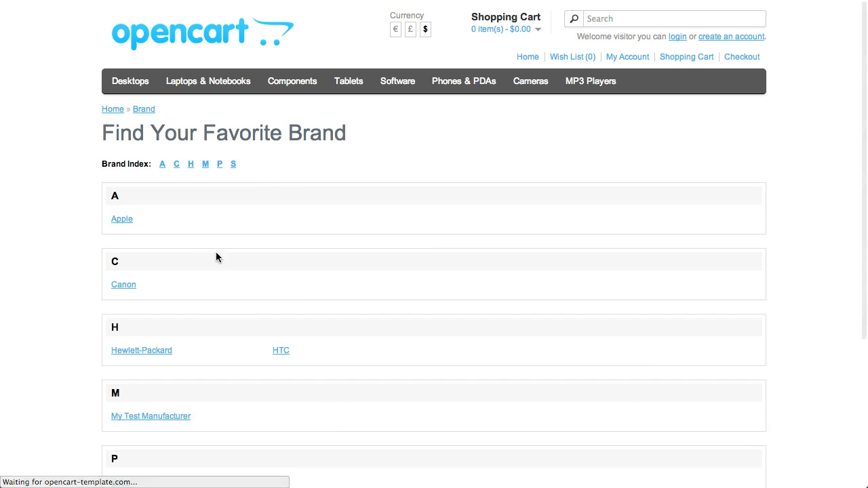
click(123, 219)
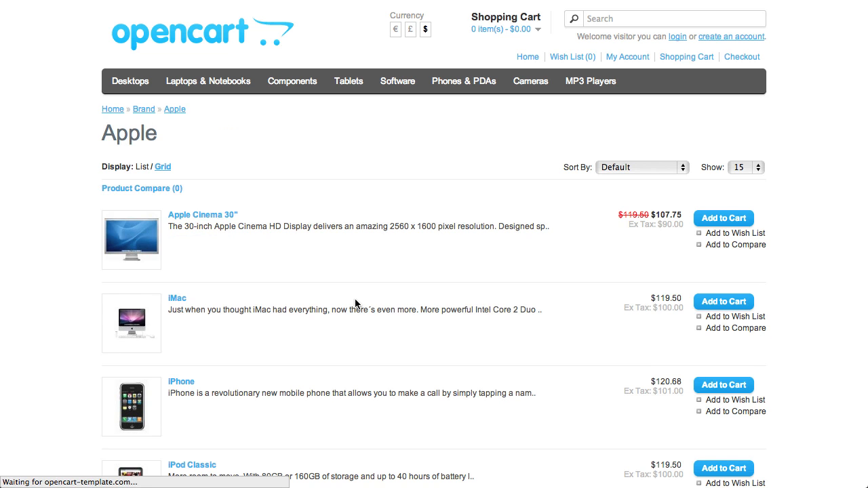
scroll(355, 299, down, 5)
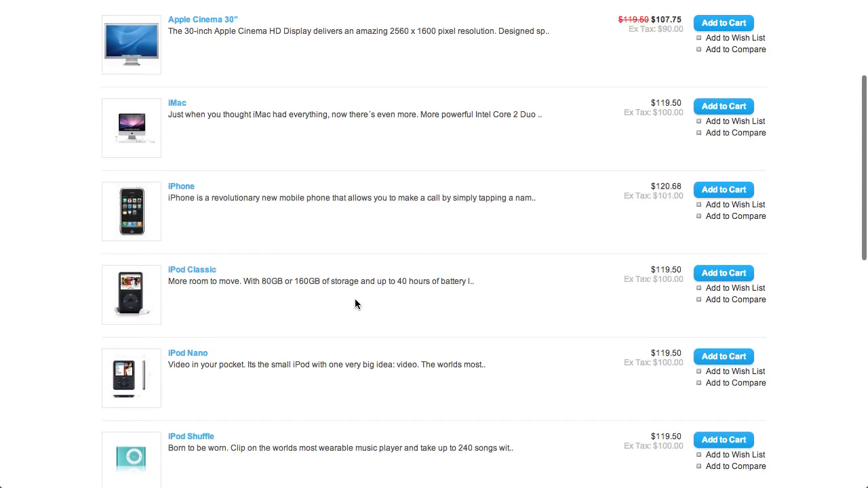
scroll(355, 303, up, 3)
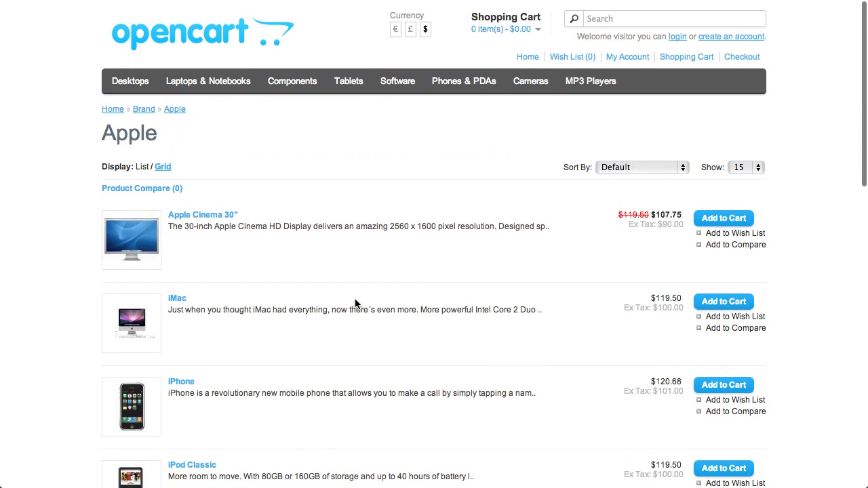
Go back to the brand list, and switch to the manufacturer list in the store administration
click(143, 109)
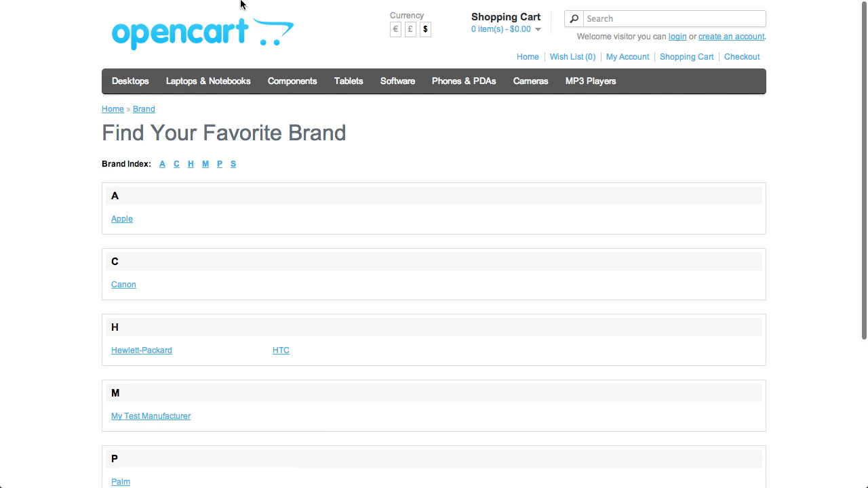
mouse_move(236, 12)
click(92, 33)
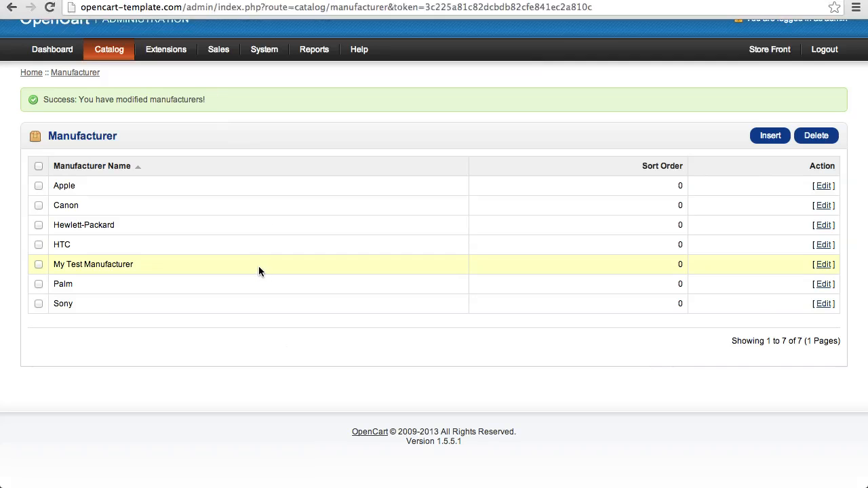
Open My Test Product for editing from the catalog's product list
mouse_move(108, 52)
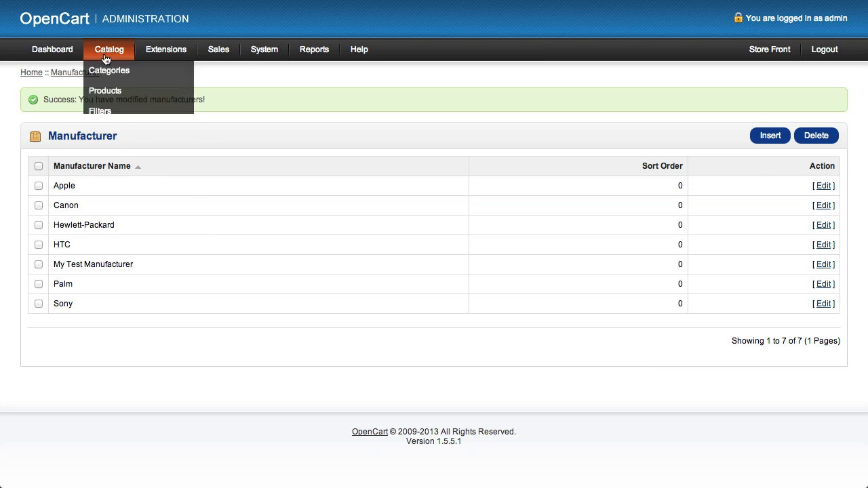
click(103, 92)
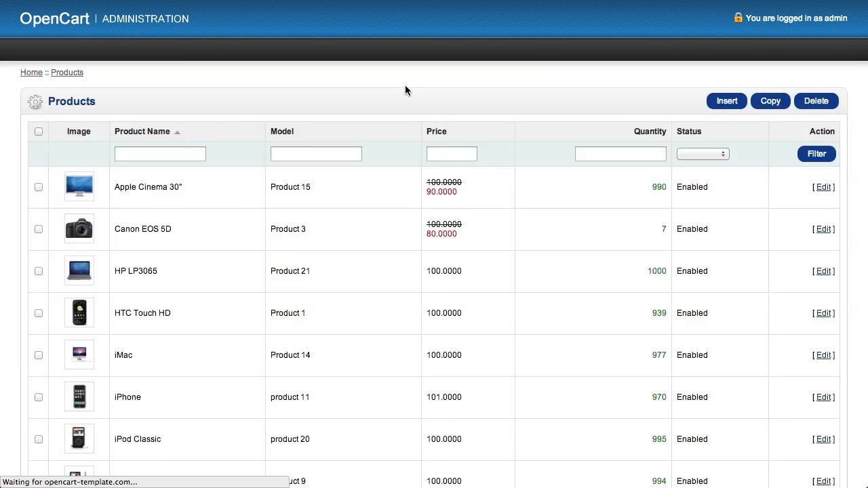
scroll(364, 221, down, 3)
scroll(364, 222, down, 5)
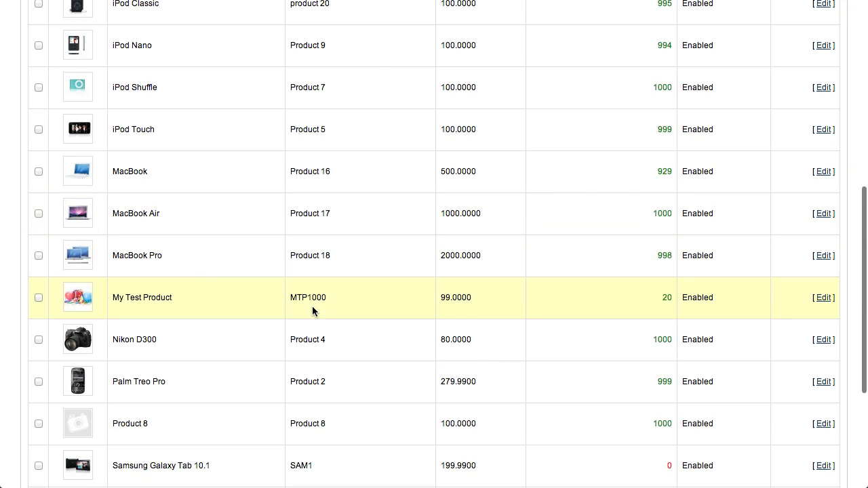
click(822, 299)
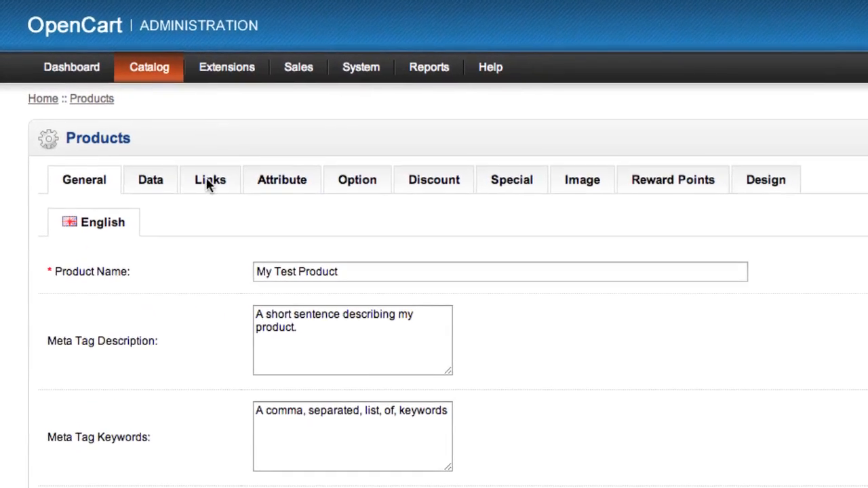
Set the product's linked manufacturer to My Test Manufacturer and save the product
click(207, 182)
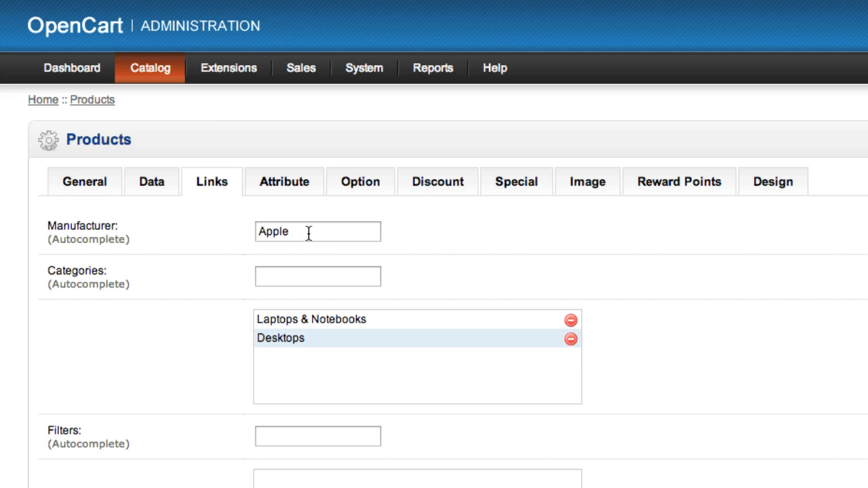
double_click(309, 233)
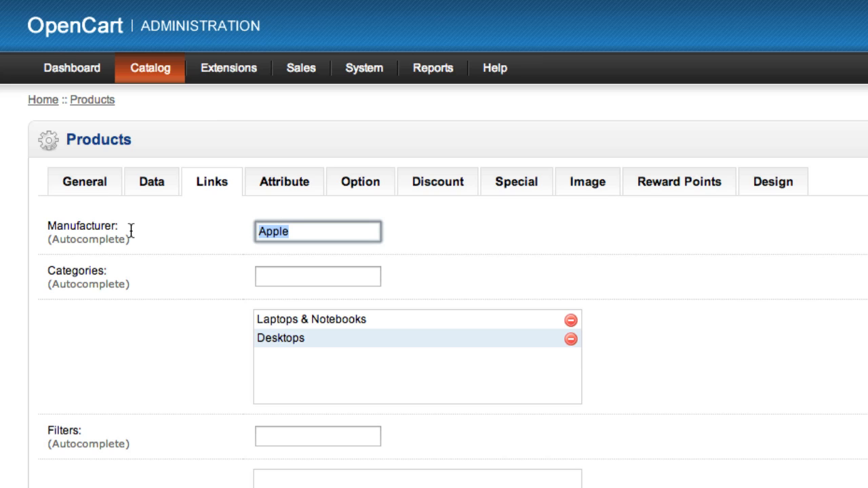
text(My T)
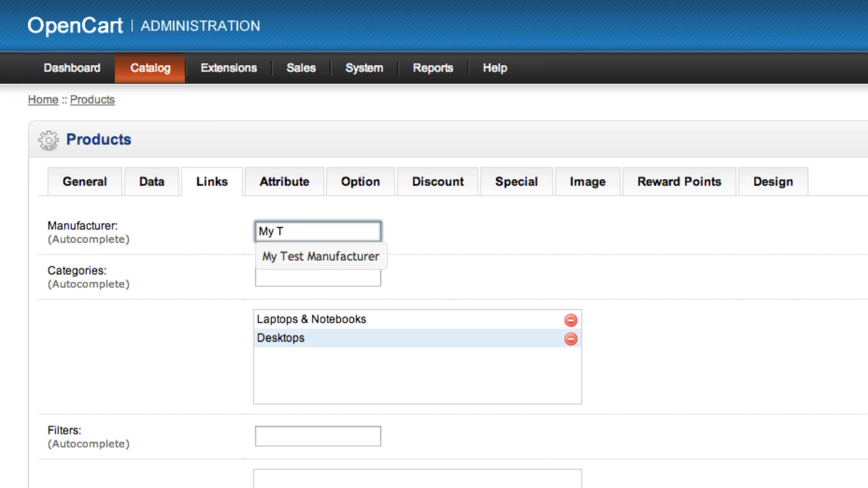
click(278, 257)
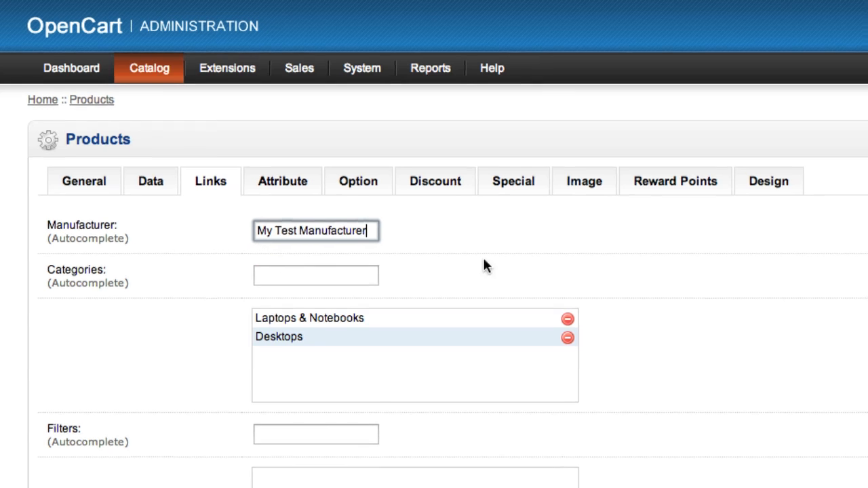
click(769, 103)
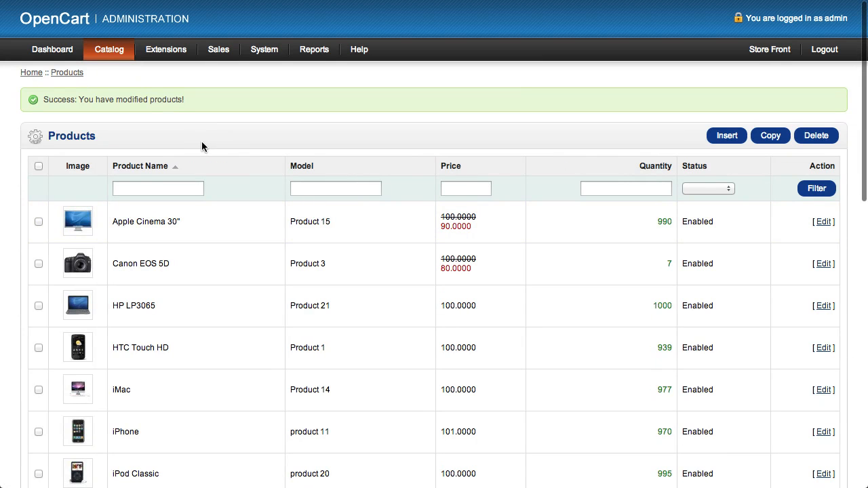
Switch to the store front's brand list and check the products shown for My Test Manufacturer
click(193, 34)
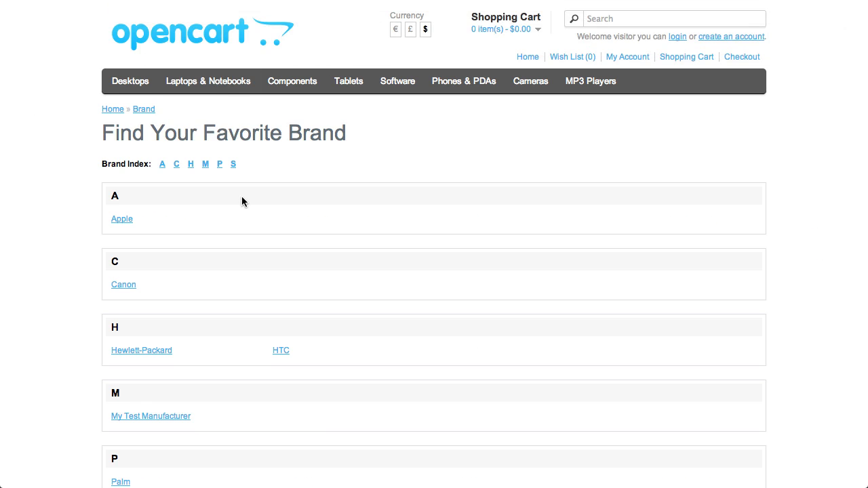
scroll(242, 201, down, 5)
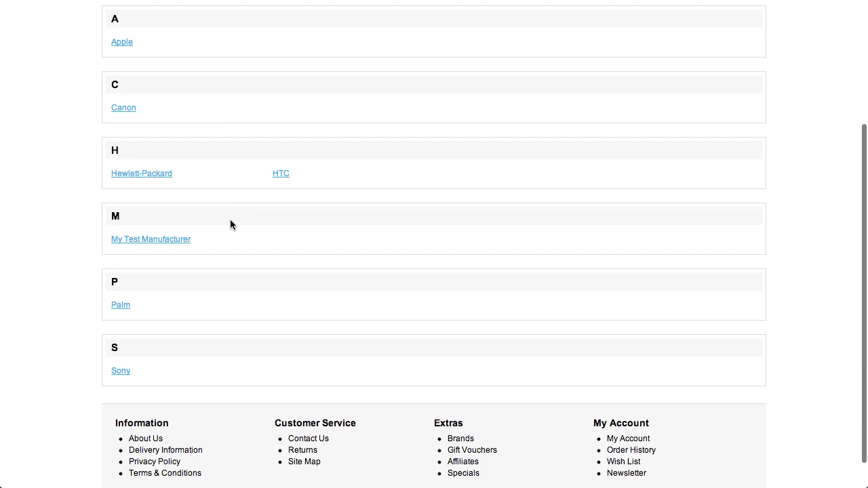
click(168, 244)
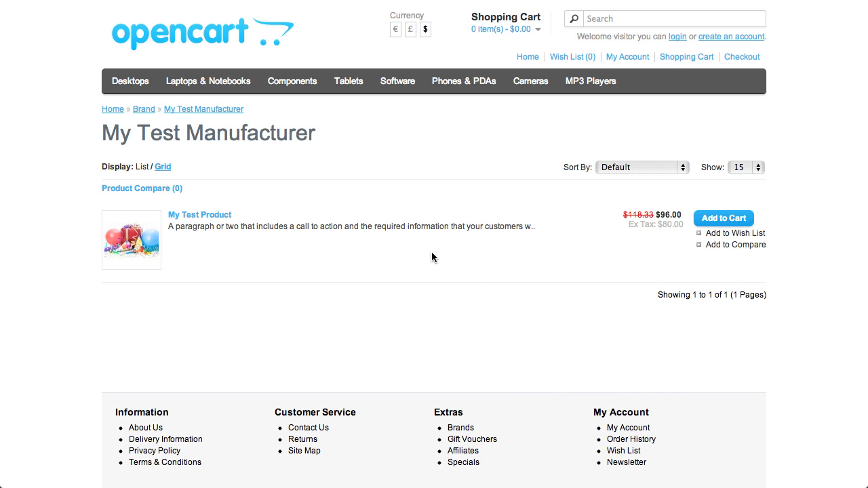
Go to the store's home page and look through the manufacturer logo carousel in both directions
click(145, 38)
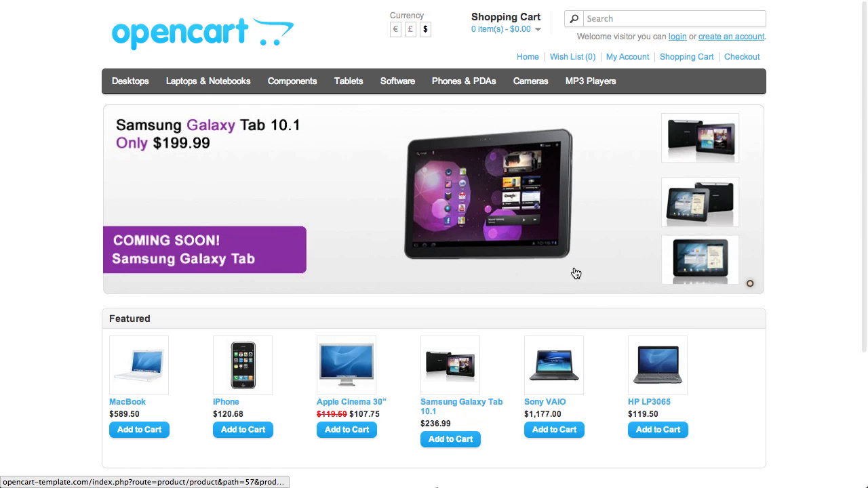
scroll(588, 322, down, 5)
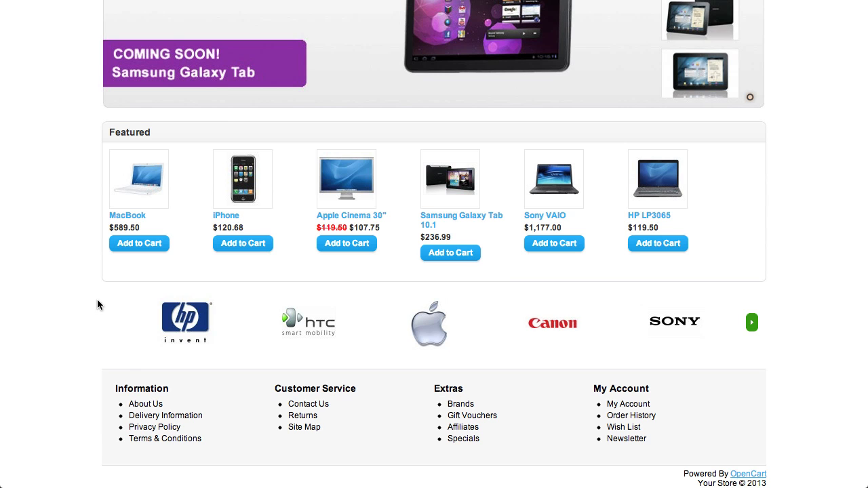
click(752, 324)
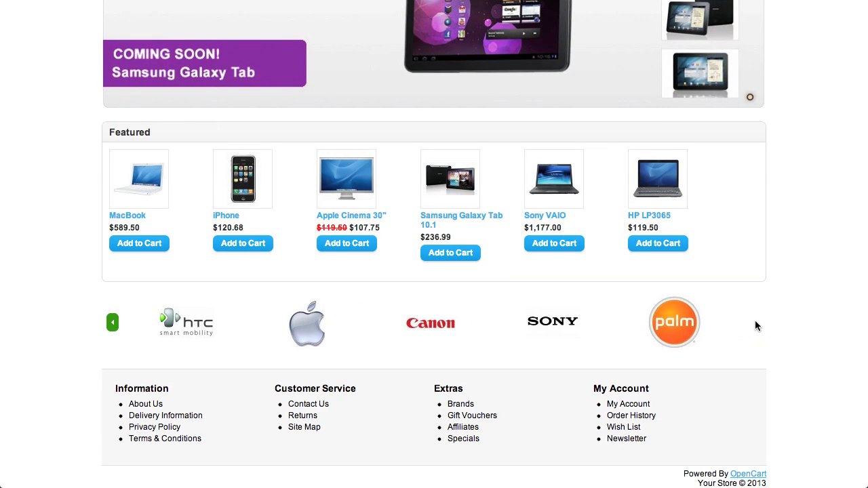
click(114, 324)
click(752, 322)
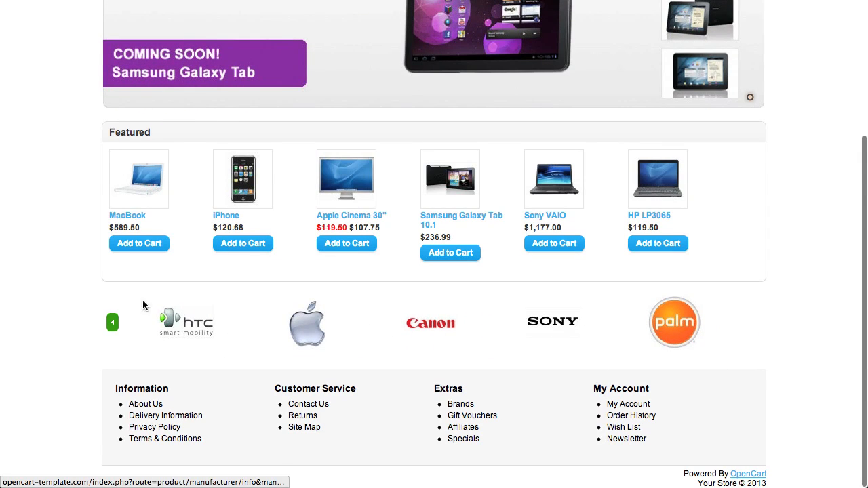
click(113, 324)
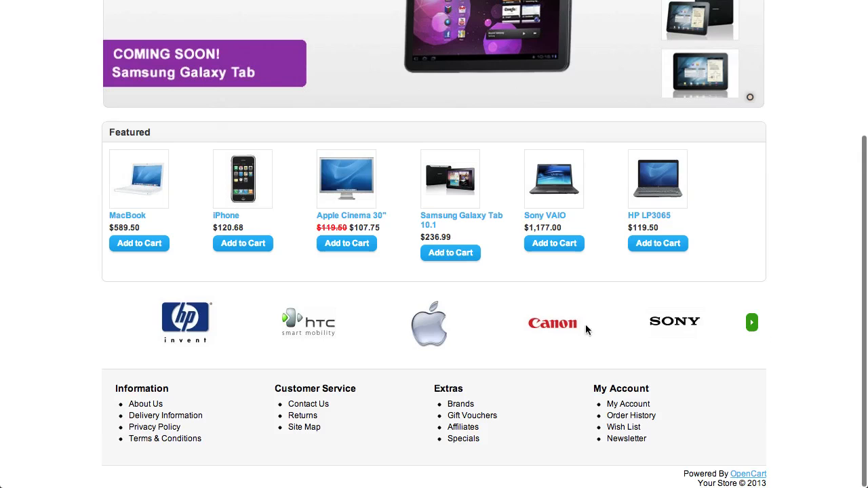
click(752, 323)
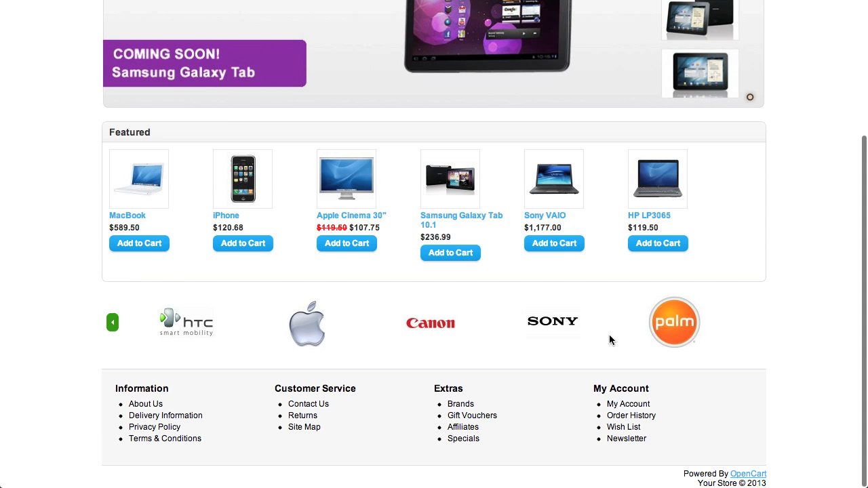
scroll(514, 254, up, 5)
scroll(513, 259, down, 3)
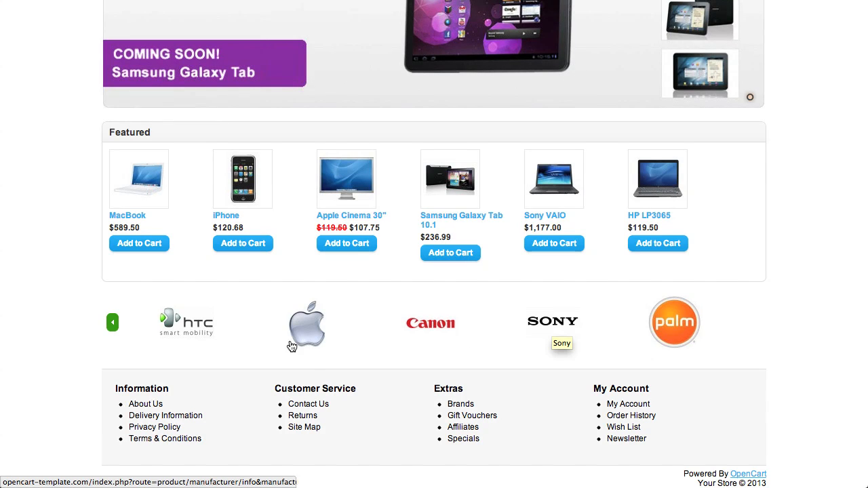
scroll(284, 348, up, 1)
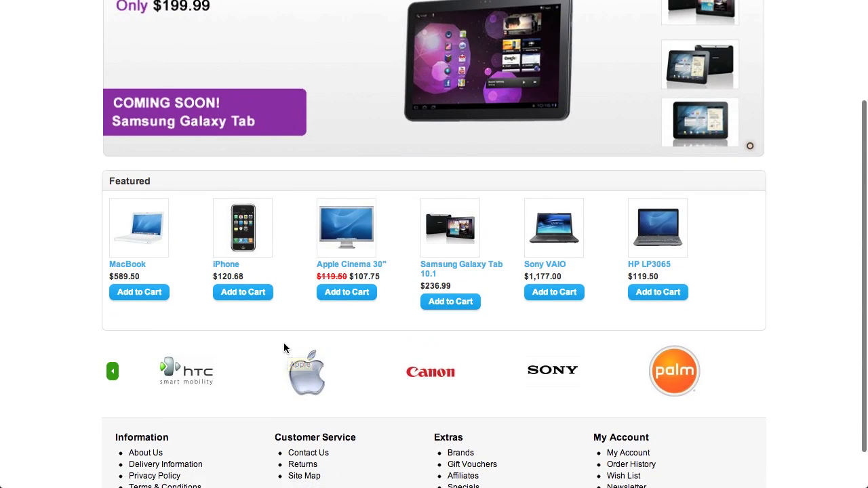
Open the My Test Manufacturer page from the Brands list under Extras and copy its web address
scroll(291, 358, down, 1)
click(462, 406)
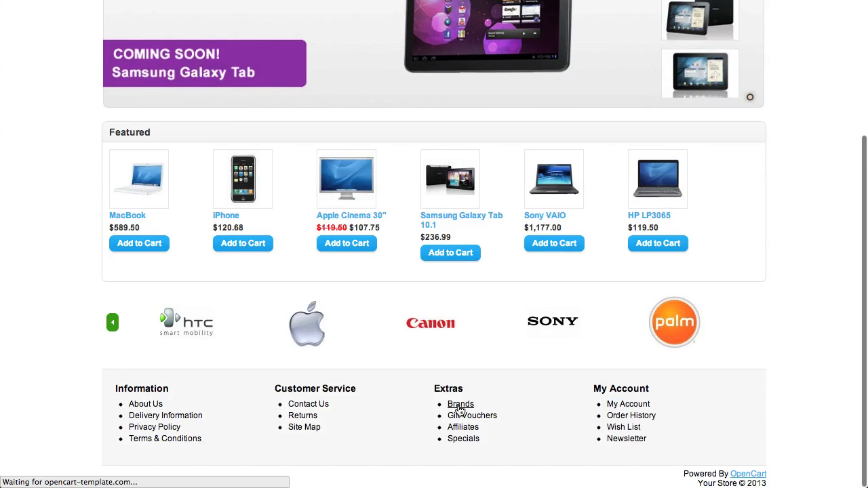
scroll(342, 356, down, 3)
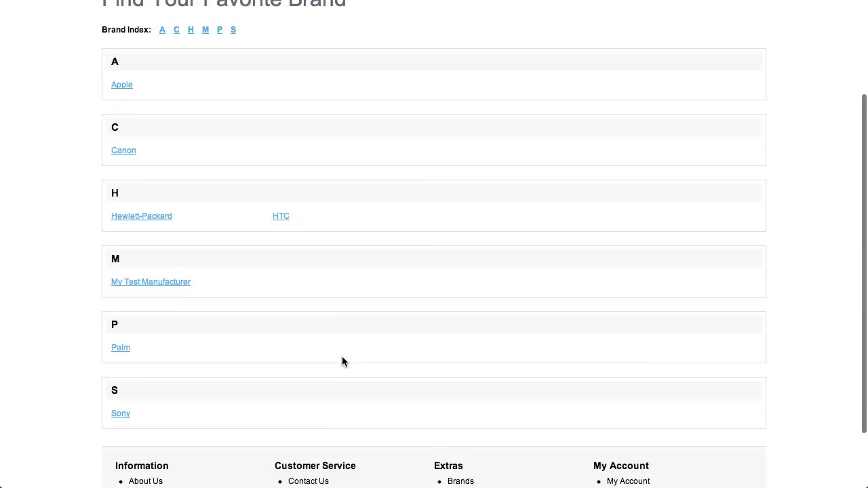
click(173, 277)
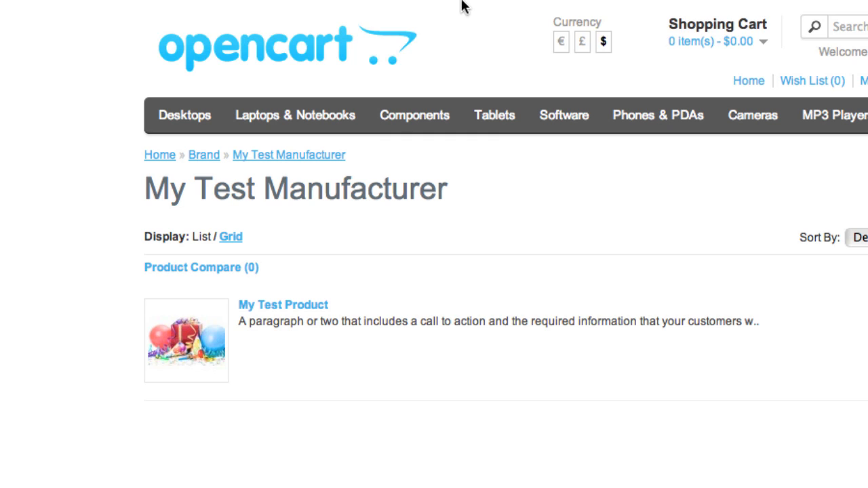
mouse_move(454, 8)
right_click(331, 73)
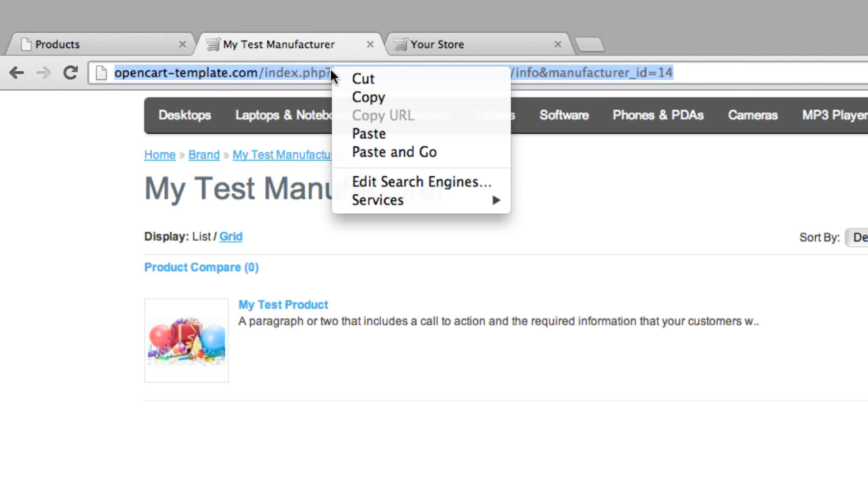
click(367, 100)
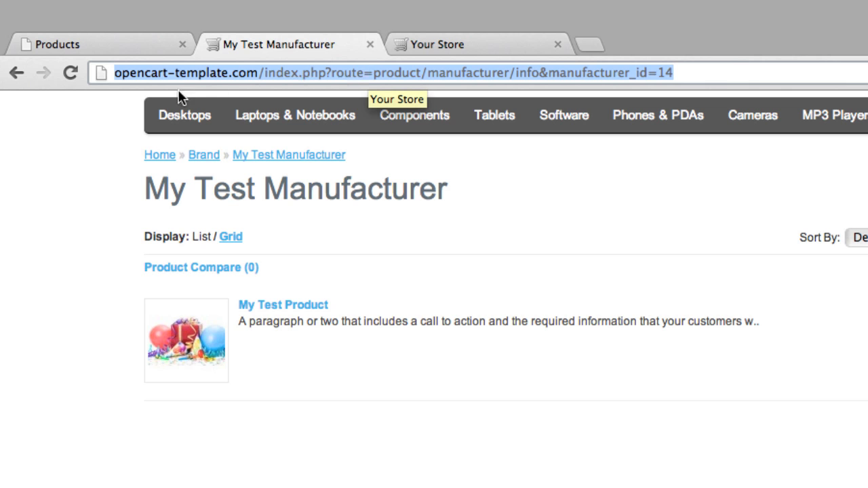
Switch to the store administration and open the Banners list of the design settings
click(131, 48)
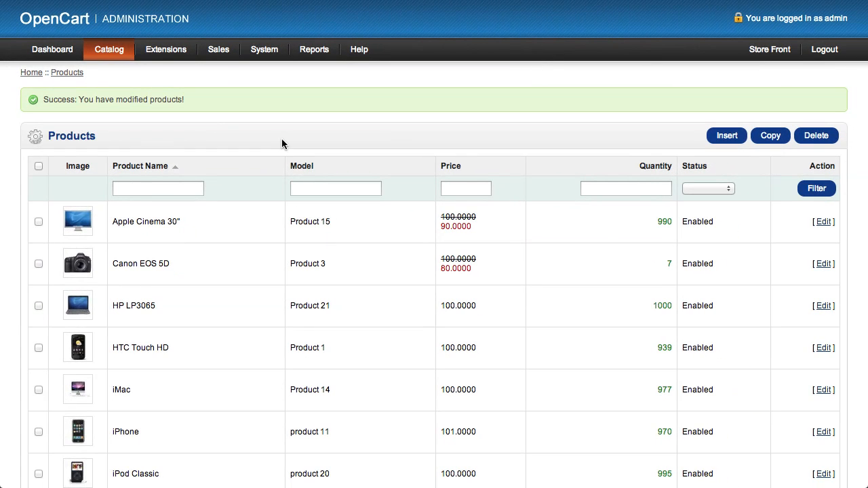
mouse_move(262, 52)
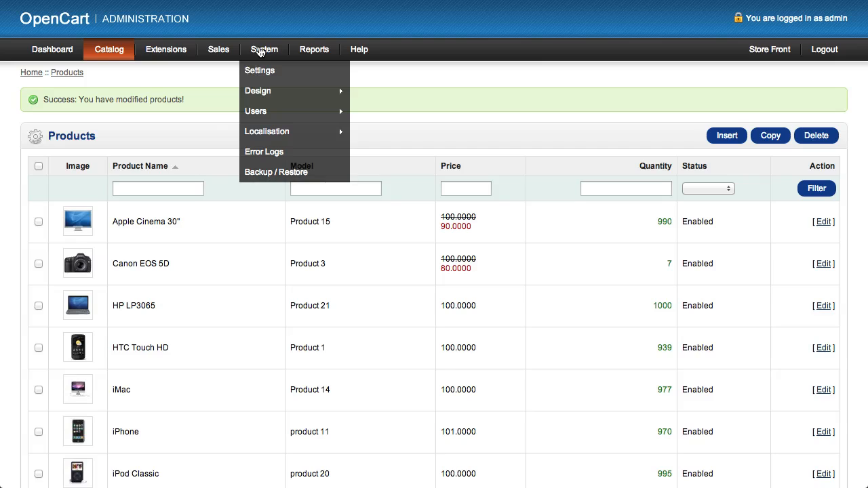
mouse_move(260, 92)
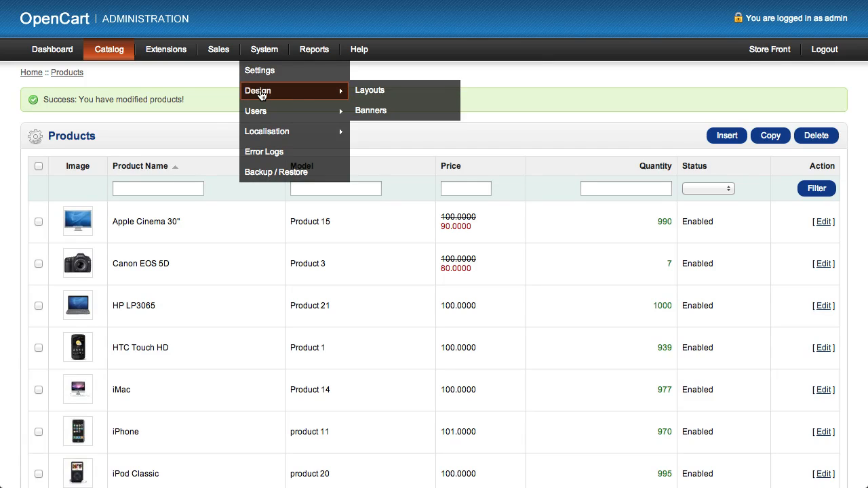
click(366, 111)
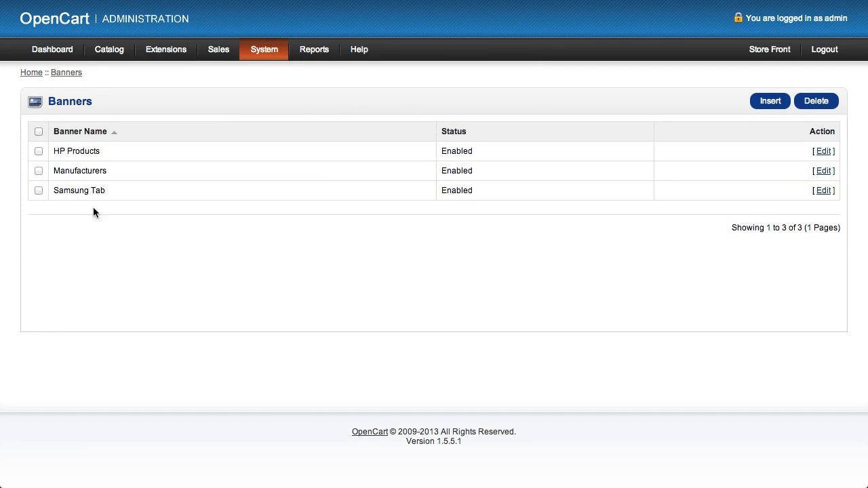
Return to the store front's home page and examine the manufacturer logo carousel above the footer
mouse_move(201, 1)
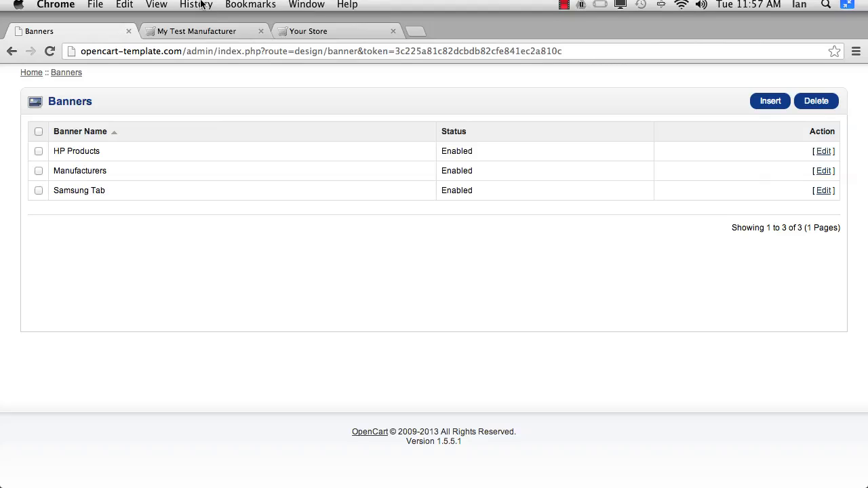
click(199, 32)
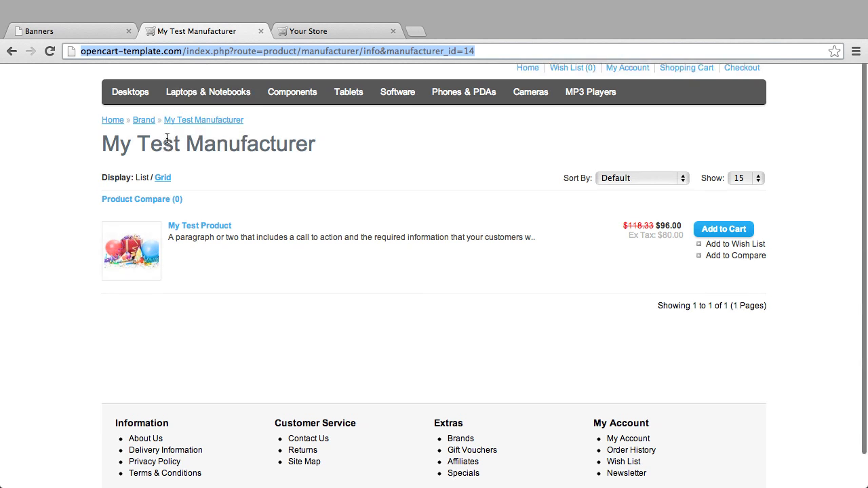
click(148, 66)
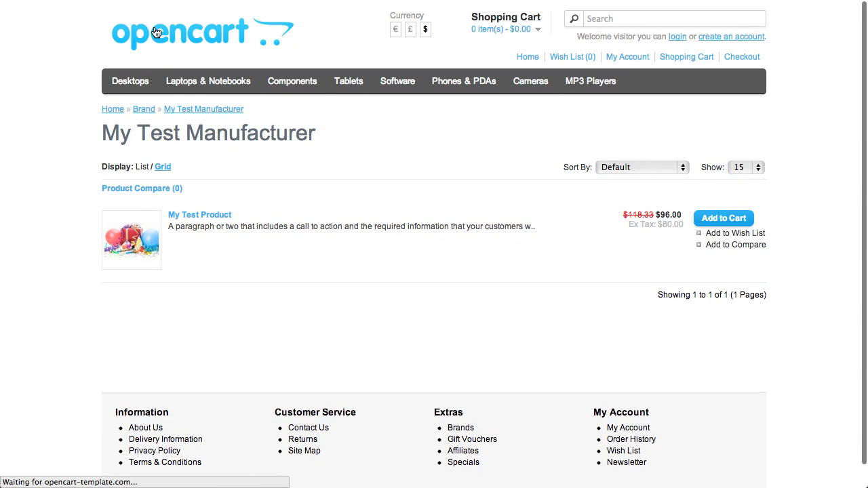
scroll(427, 329, down, 3)
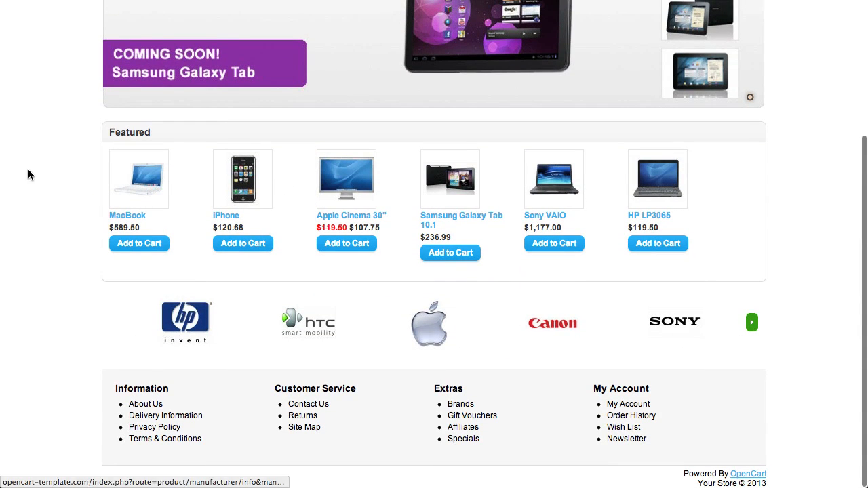
Switch back to the administration's banner list and open the Manufacturers banner for editing
mouse_move(45, 3)
click(49, 31)
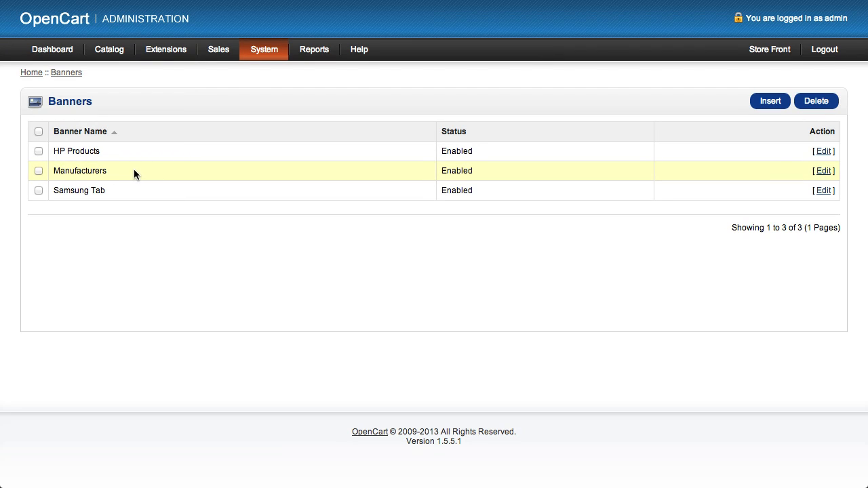
click(824, 170)
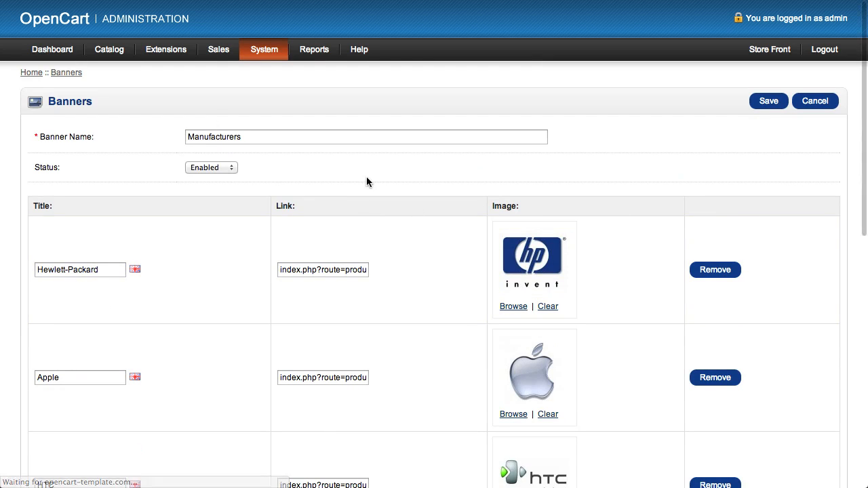
Review the existing entries of the Manufacturers banner and remove the Palm entry
click(269, 137)
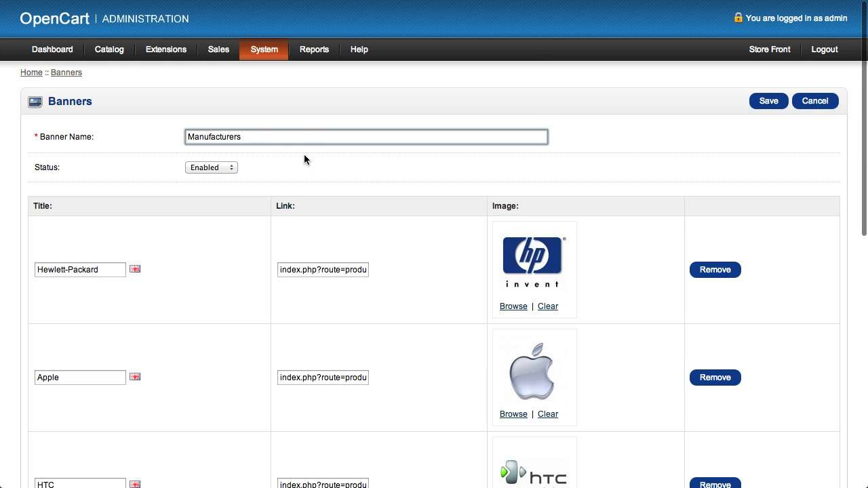
scroll(304, 155, down, 2)
scroll(304, 159, down, 7)
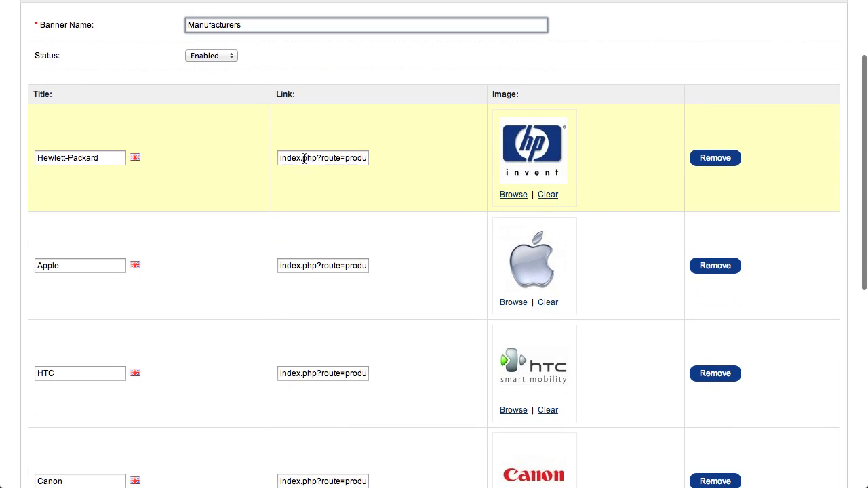
scroll(304, 158, down, 4)
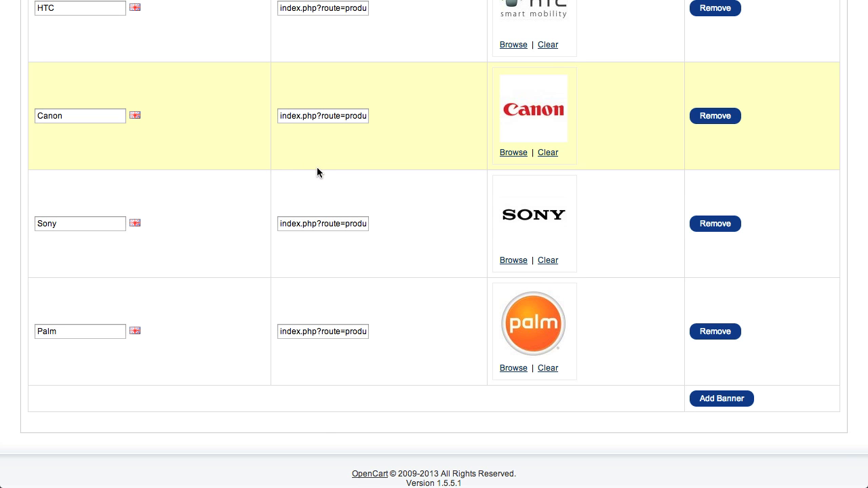
scroll(317, 171, up, 9)
scroll(317, 172, down, 2)
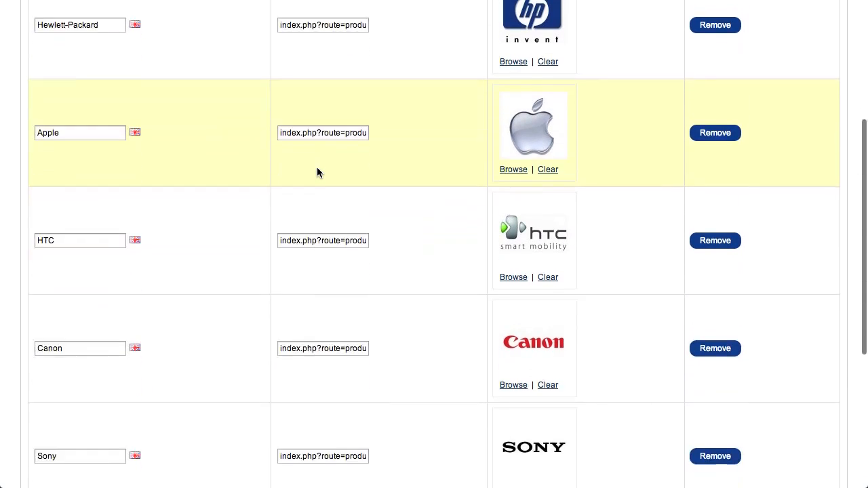
scroll(316, 171, down, 6)
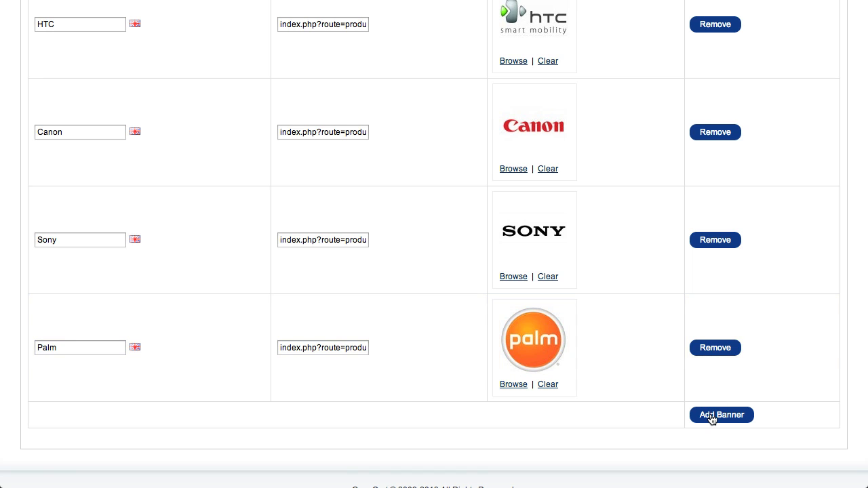
click(714, 348)
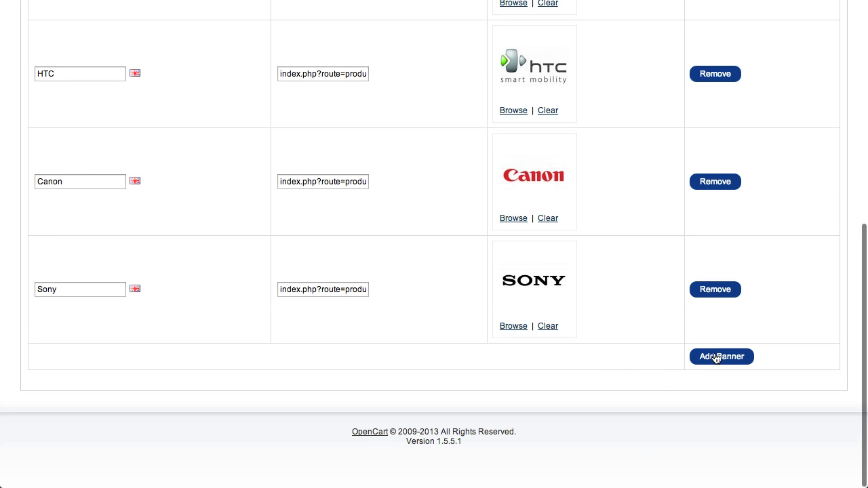
Add a new entry to the Manufacturers banner with the title My Test Manufacturer
click(716, 359)
scroll(661, 373, down, 3)
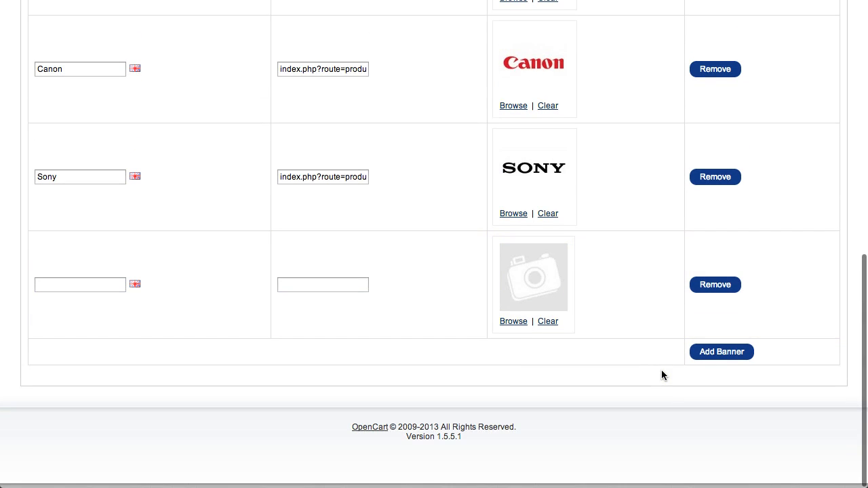
click(79, 290)
text(My)
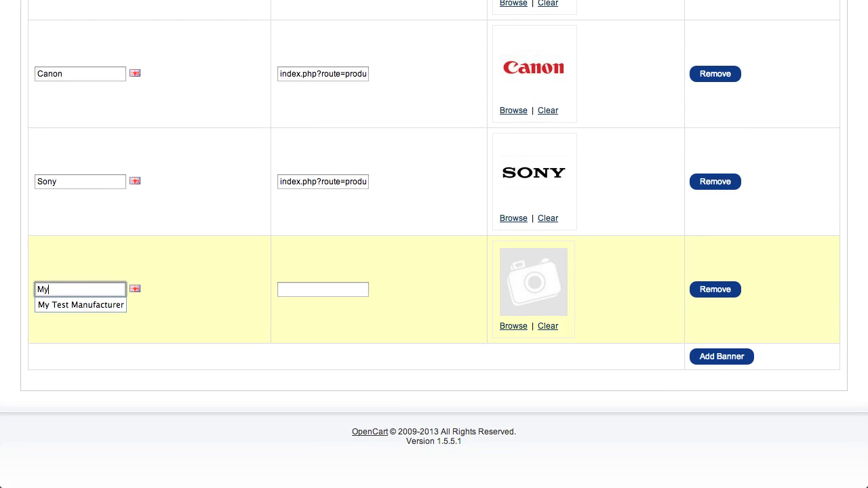
text( Test)
key(Down)
key(Return)
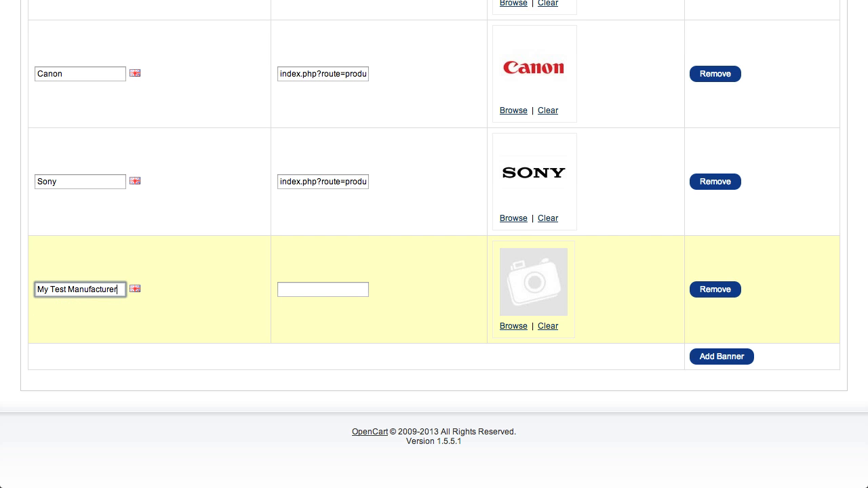
Paste the copied manufacturer page address as the link of the My Test Manufacturer entry
click(313, 288)
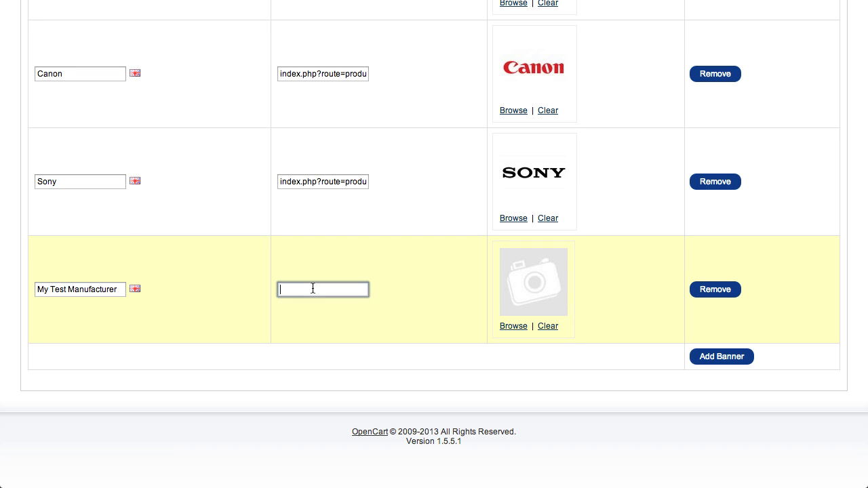
scroll(318, 288, up, 5)
scroll(319, 292, up, 3)
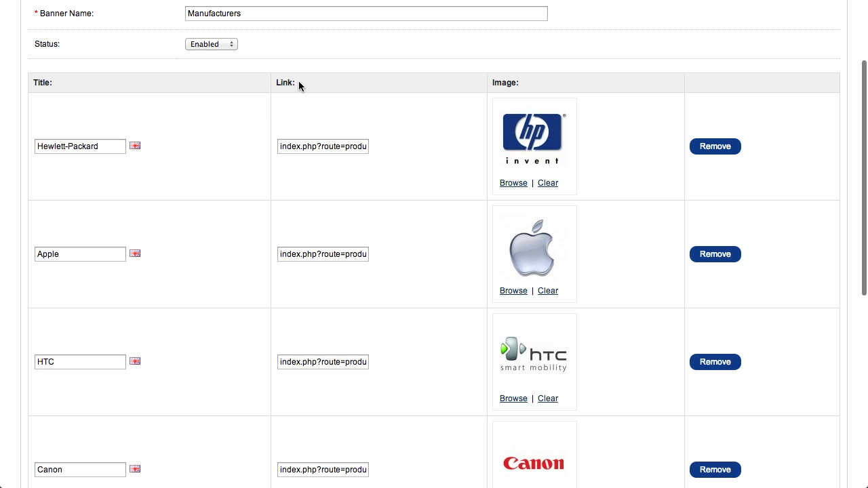
scroll(335, 125, down, 12)
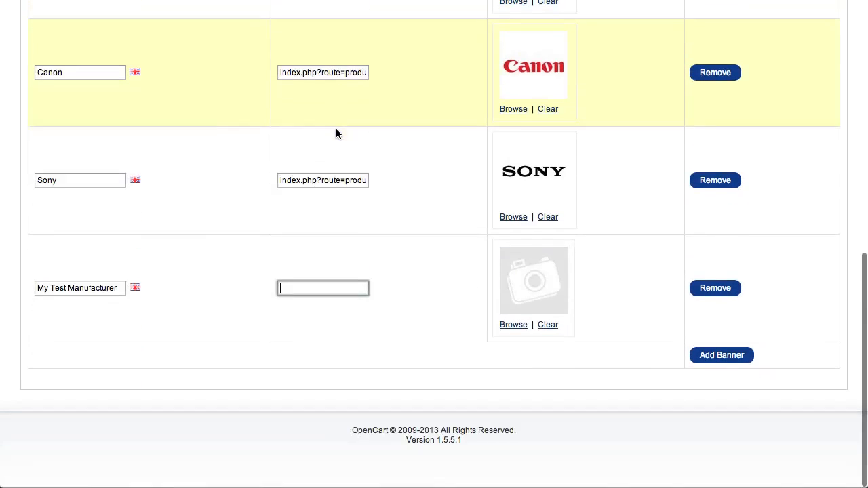
click(311, 289)
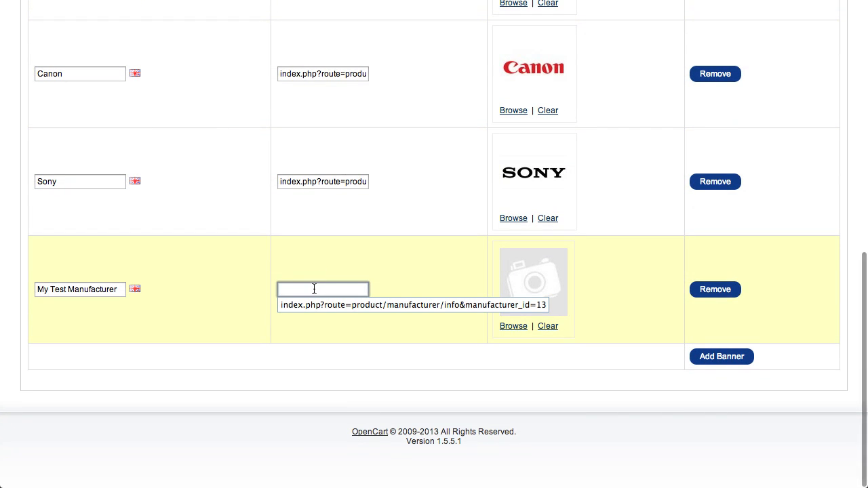
text(index.php?route=product/manufacturer/info&manufacturer_id=14)
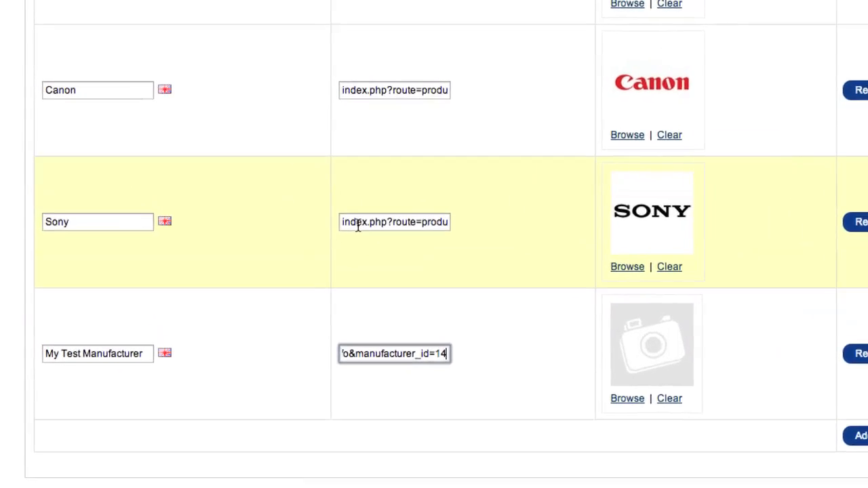
click(358, 224)
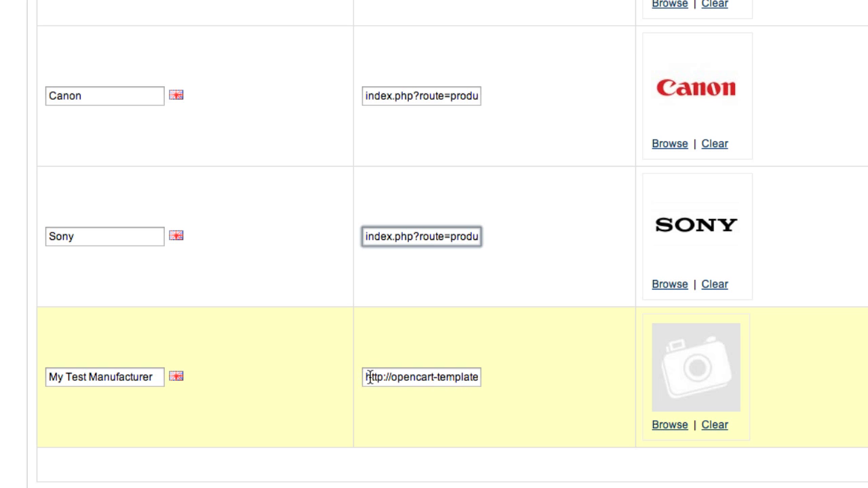
Strip the domain and leading slash from the My Test Manufacturer link so it starts with index.php, like the other entries
drag(365, 377, 471, 378)
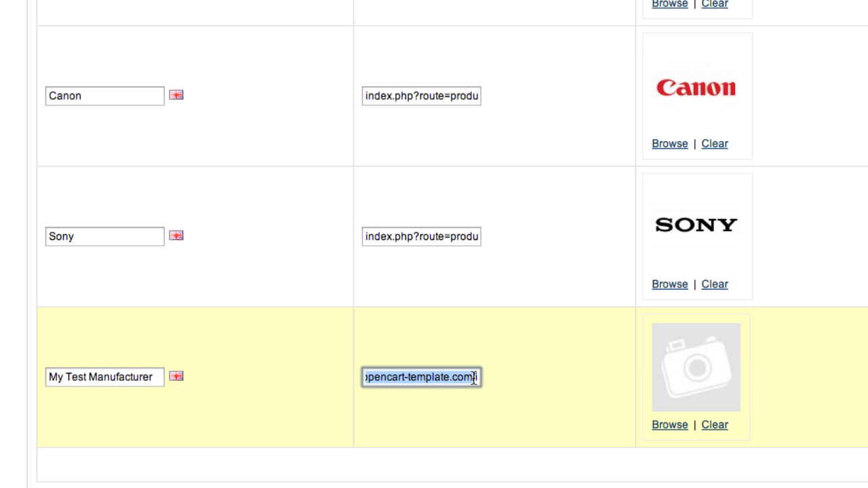
key(BackSpace)
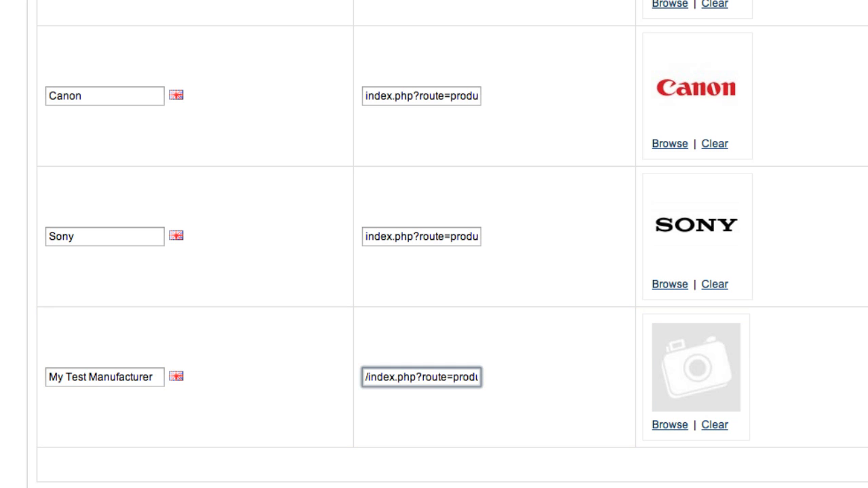
key(BackSpace)
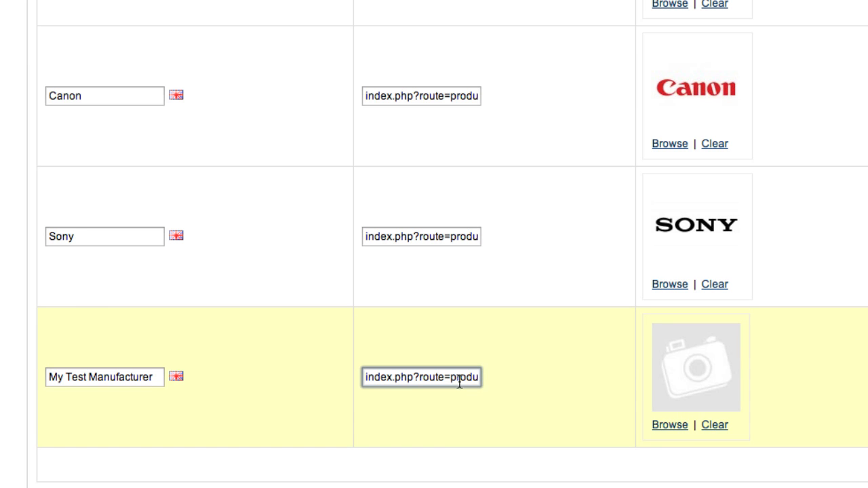
click(450, 236)
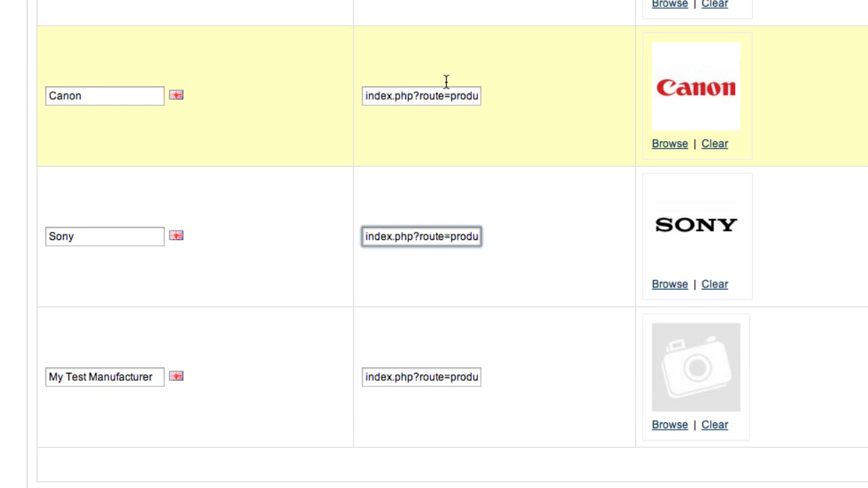
click(445, 96)
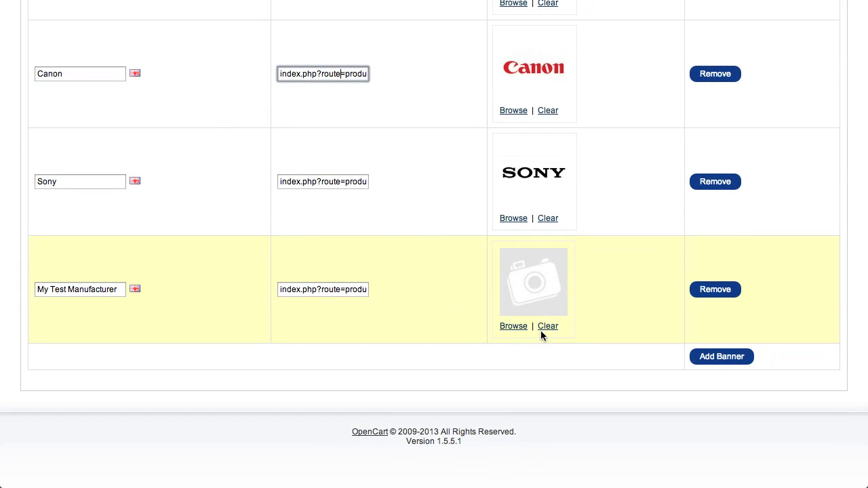
Assign the Apple Cinema 30 image from the demo folder to the My Test Manufacturer entry
click(513, 327)
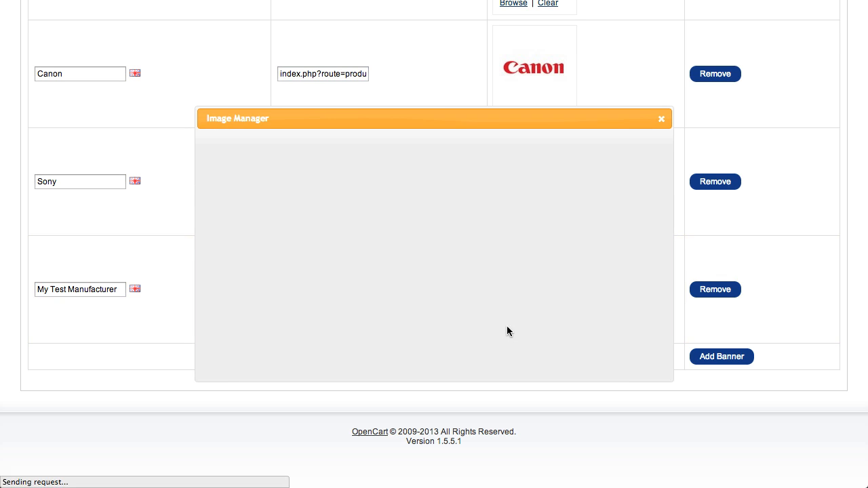
click(213, 160)
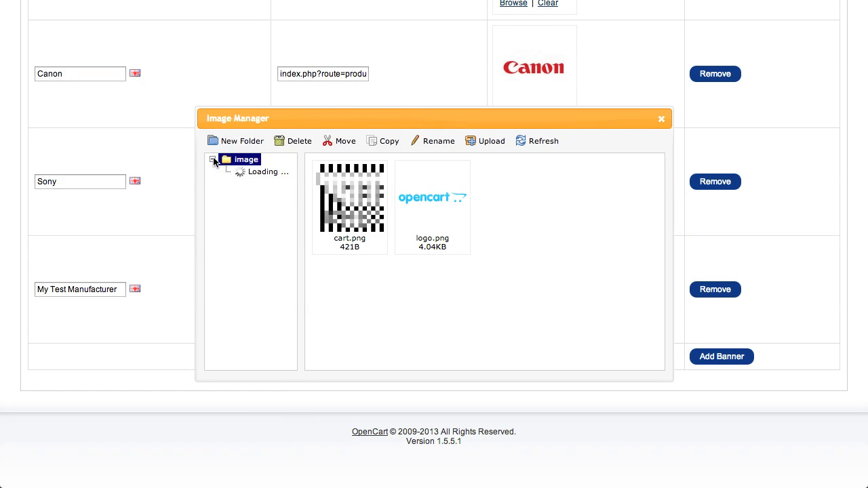
click(249, 174)
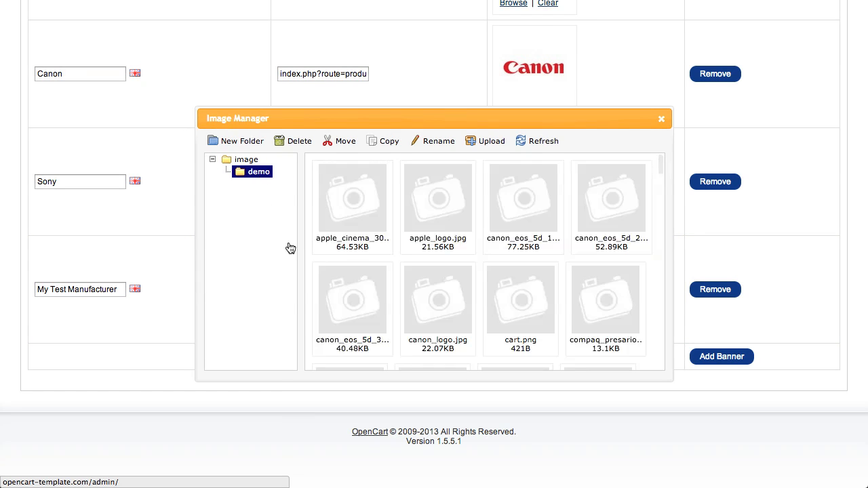
double_click(352, 181)
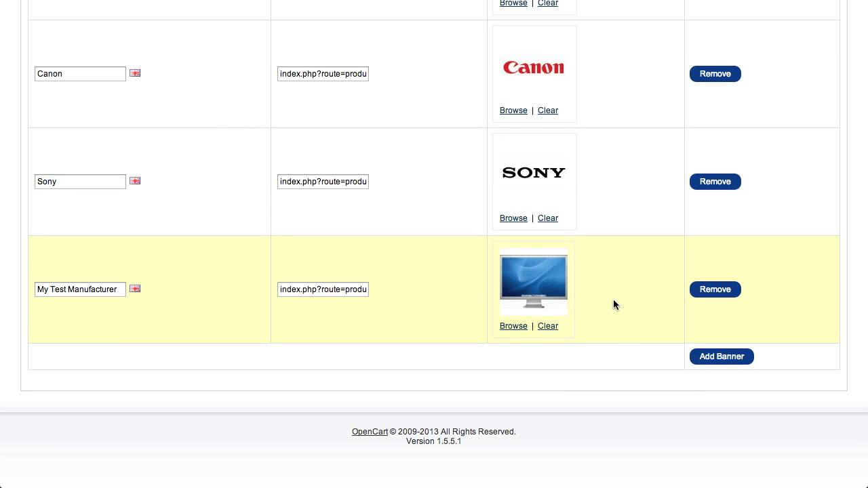
Save the changes to the Manufacturers banner
scroll(613, 299, up, 10)
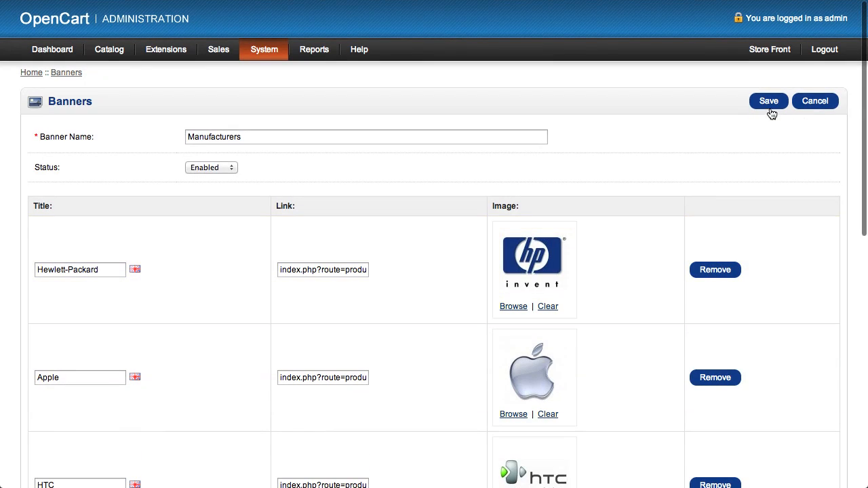
click(769, 101)
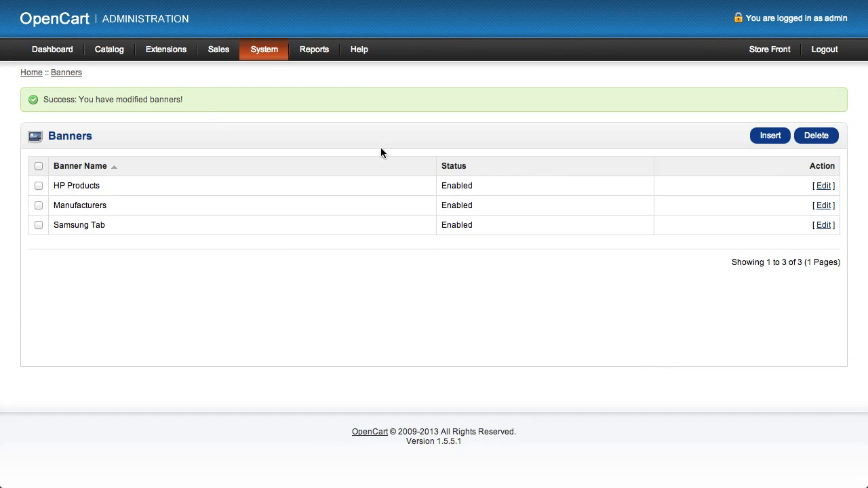
drag(187, 100, 46, 103)
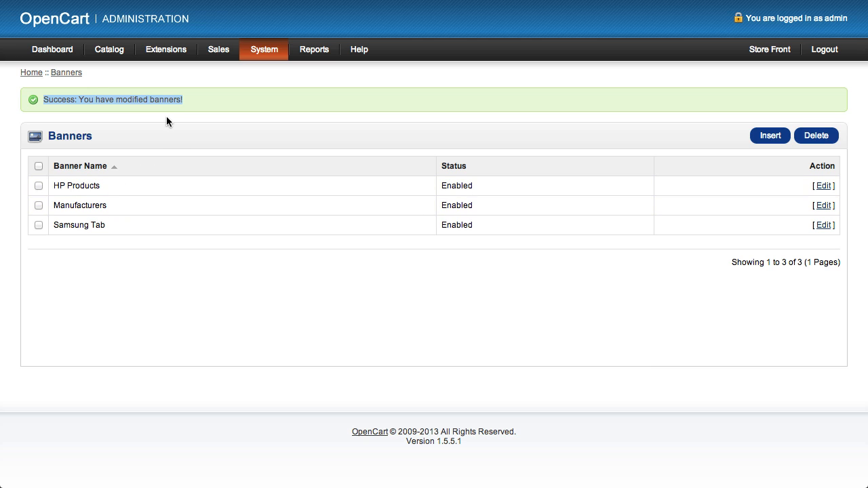
Reload the store front's home page and test the new monitor logo's link in the manufacturer carousel, returning to the home page
mouse_move(198, 2)
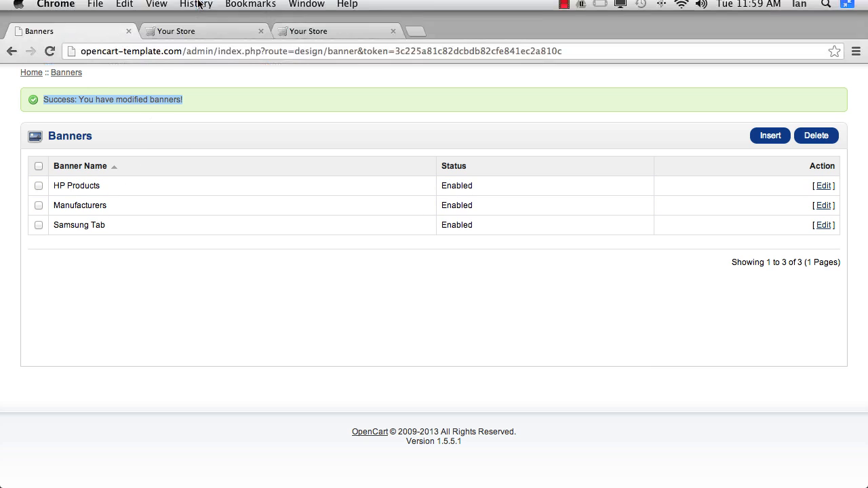
click(169, 32)
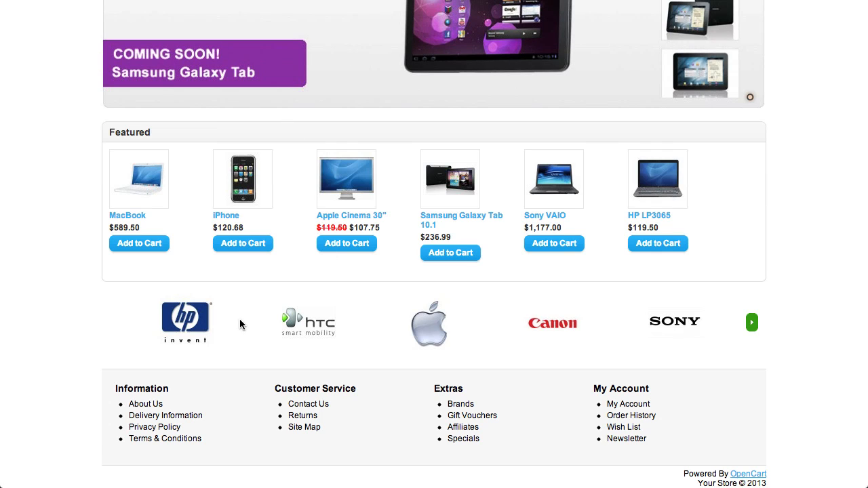
key(super+r)
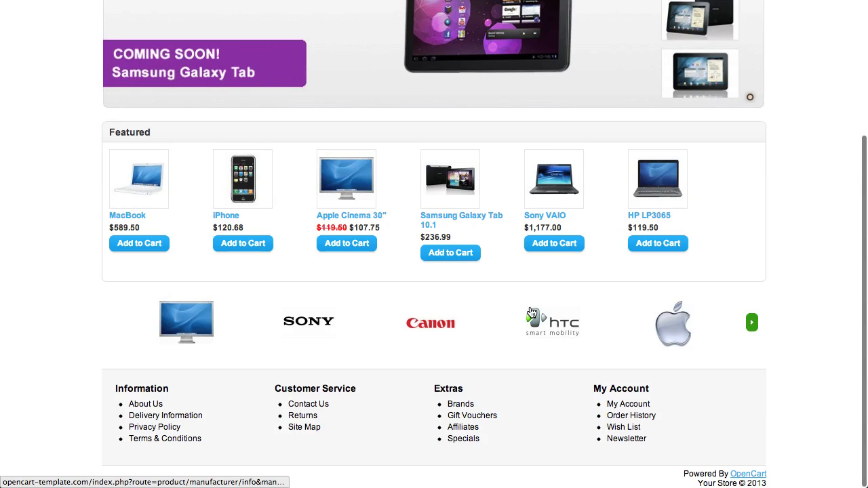
click(190, 323)
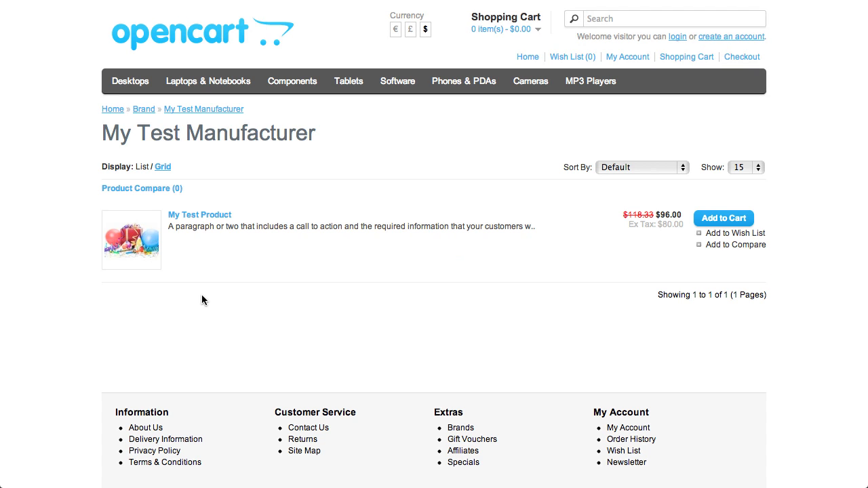
click(175, 37)
scroll(210, 246, down, 5)
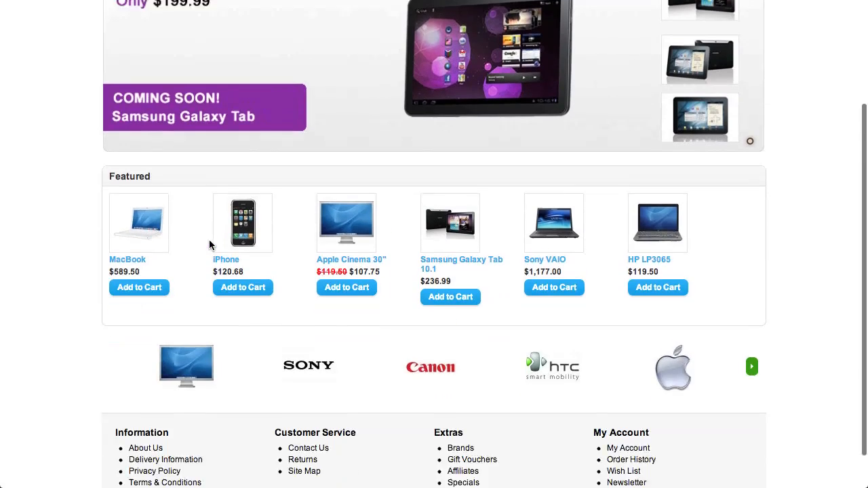